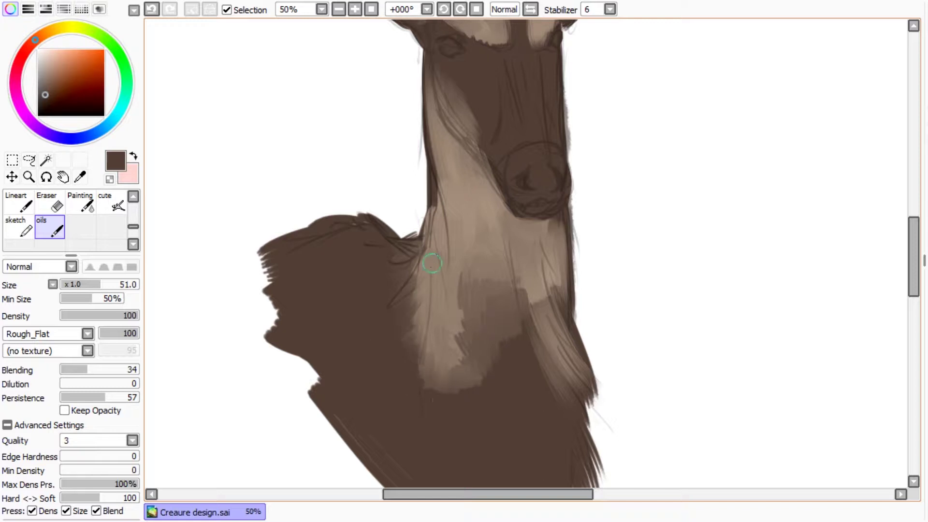
Blend the light patch on the eland's lower neck into the dark chest with the oils brush, using colours sampled nearby
{"action": "left_click", "coordinate": [438, 261], "text": "alt"}
{"action": "mouse_move", "coordinate": [461, 280]}
{"action": "left_mouse_down"}
{"action": "mouse_move", "coordinate": [474, 306]}
{"action": "mouse_move", "coordinate": [494, 278]}
{"action": "mouse_move", "coordinate": [516, 297]}
{"action": "mouse_move", "coordinate": [484, 306]}
{"action": "mouse_move", "coordinate": [457, 351]}
{"action": "mouse_move", "coordinate": [503, 305]}
{"action": "mouse_move", "coordinate": [515, 331]}
{"action": "mouse_move", "coordinate": [485, 380]}
{"action": "mouse_move", "coordinate": [522, 337]}
{"action": "mouse_move", "coordinate": [494, 345]}
{"action": "mouse_move", "coordinate": [513, 331]}
{"action": "mouse_move", "coordinate": [519, 356]}
{"action": "mouse_move", "coordinate": [495, 381]}
{"action": "left_mouse_up"}
{"action": "left_click", "coordinate": [518, 333], "text": "alt"}
{"action": "left_click", "coordinate": [498, 386], "text": "alt"}
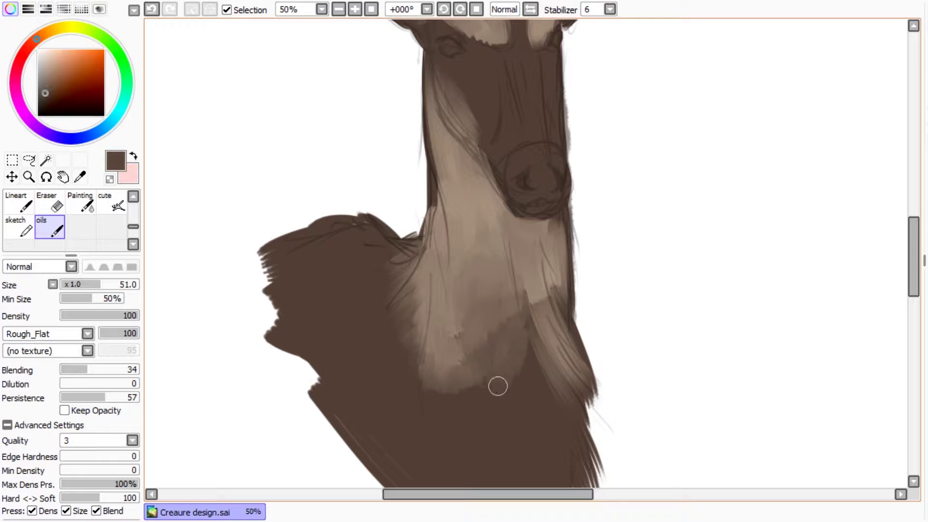
{"action": "left_click", "coordinate": [527, 283], "text": "alt"}
{"action": "mouse_move", "coordinate": [526, 284]}
{"action": "left_mouse_down"}
{"action": "mouse_move", "coordinate": [543, 297]}
{"action": "mouse_move", "coordinate": [538, 338]}
{"action": "mouse_move", "coordinate": [556, 285]}
{"action": "left_mouse_up"}
Paint lighter brown over the eland's cheek and the sides of its muzzle
{"action": "scroll", "coordinate": [554, 229], "scroll_direction": "down", "scroll_amount": 1}
{"action": "scroll", "coordinate": [504, 209], "scroll_direction": "up", "scroll_amount": 1}
{"action": "left_click_drag", "start_coordinate": [497, 219], "coordinate": [481, 333]}
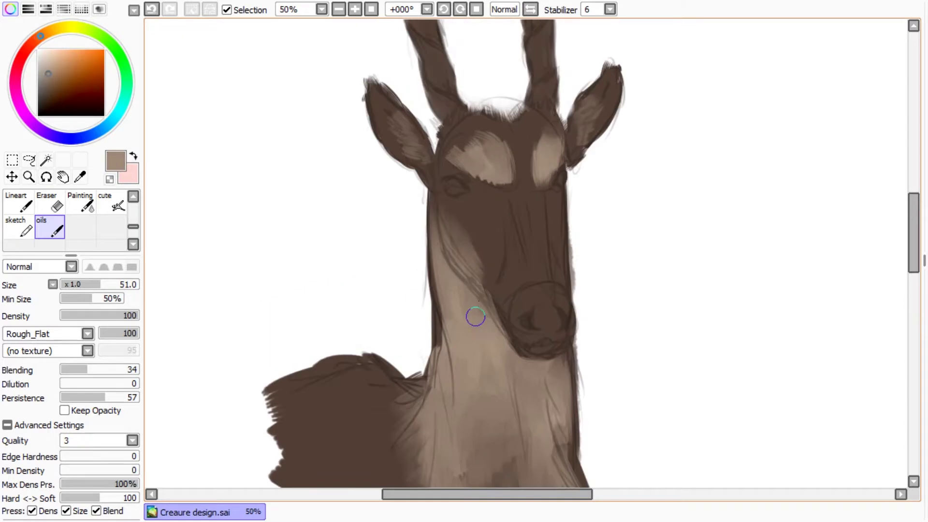
{"action": "mouse_move", "coordinate": [514, 302]}
{"action": "left_mouse_down"}
{"action": "mouse_move", "coordinate": [513, 261]}
{"action": "mouse_move", "coordinate": [521, 270]}
{"action": "mouse_move", "coordinate": [510, 289]}
{"action": "mouse_move", "coordinate": [560, 290]}
{"action": "mouse_move", "coordinate": [547, 230]}
{"action": "mouse_move", "coordinate": [545, 270]}
{"action": "mouse_move", "coordinate": [455, 266]}
{"action": "mouse_move", "coordinate": [482, 270]}
{"action": "mouse_move", "coordinate": [472, 268]}
{"action": "mouse_move", "coordinate": [453, 225]}
{"action": "mouse_move", "coordinate": [458, 262]}
{"action": "mouse_move", "coordinate": [478, 232]}
{"action": "mouse_move", "coordinate": [445, 174]}
{"action": "left_mouse_up"}
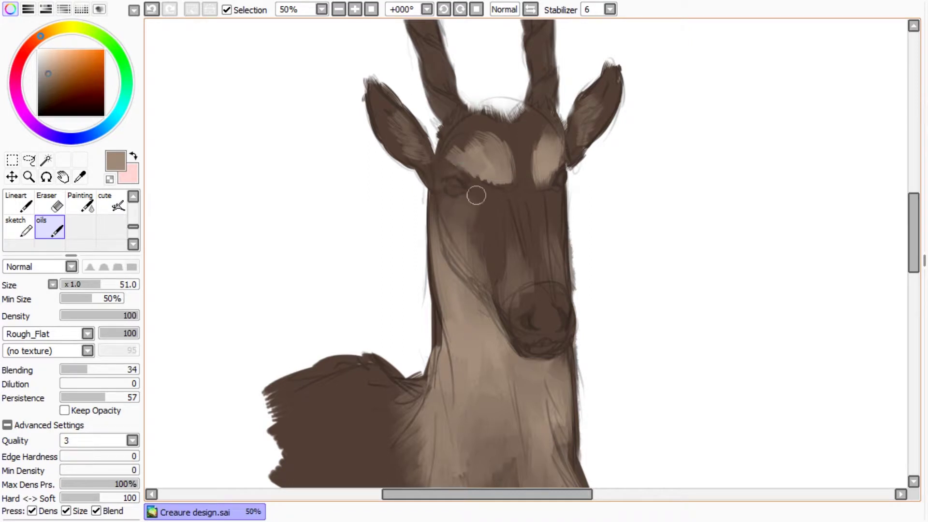
Pick a darker brown and shade the inner eye corner, the bridge of the muzzle and the nose
{"action": "left_click", "coordinate": [43, 102]}
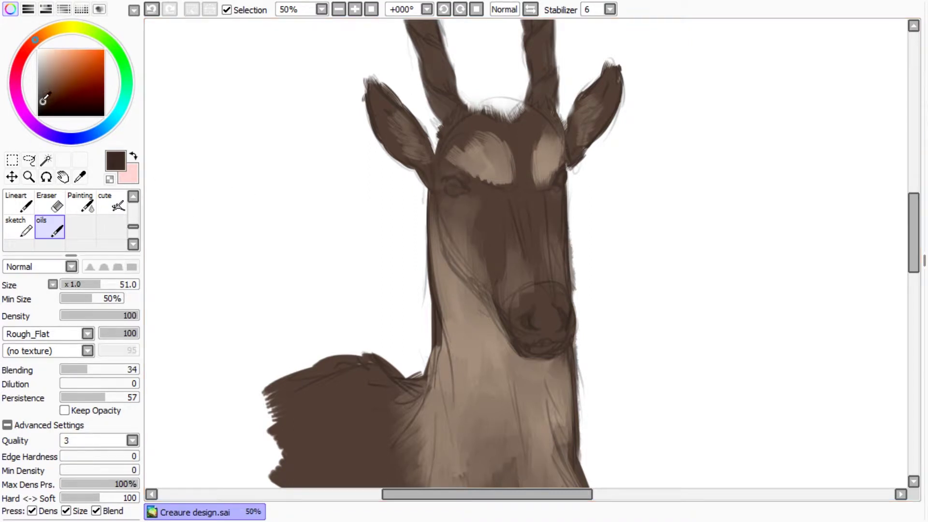
{"action": "mouse_move", "coordinate": [503, 196]}
{"action": "left_mouse_down"}
{"action": "mouse_move", "coordinate": [536, 243]}
{"action": "mouse_move", "coordinate": [516, 201]}
{"action": "mouse_move", "coordinate": [473, 181]}
{"action": "left_mouse_up"}
{"action": "mouse_move", "coordinate": [543, 296]}
{"action": "left_mouse_down"}
{"action": "mouse_move", "coordinate": [527, 324]}
{"action": "mouse_move", "coordinate": [542, 333]}
{"action": "mouse_move", "coordinate": [537, 297]}
{"action": "mouse_move", "coordinate": [508, 284]}
{"action": "left_mouse_up"}
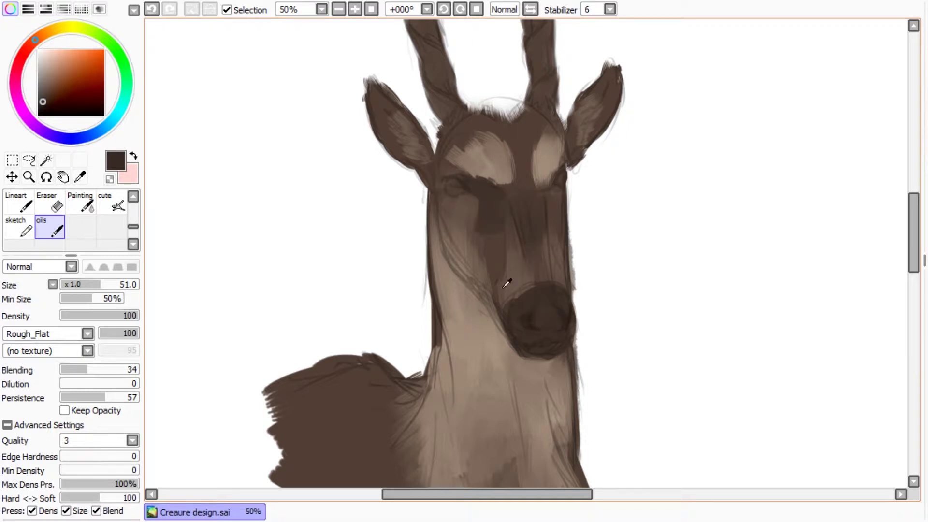
Sample mid browns from the painting and blend the light forehead patches into the surrounding fur
{"action": "scroll", "coordinate": [399, 298], "scroll_direction": "down", "scroll_amount": 2}
{"action": "left_click", "coordinate": [506, 385], "text": "alt"}
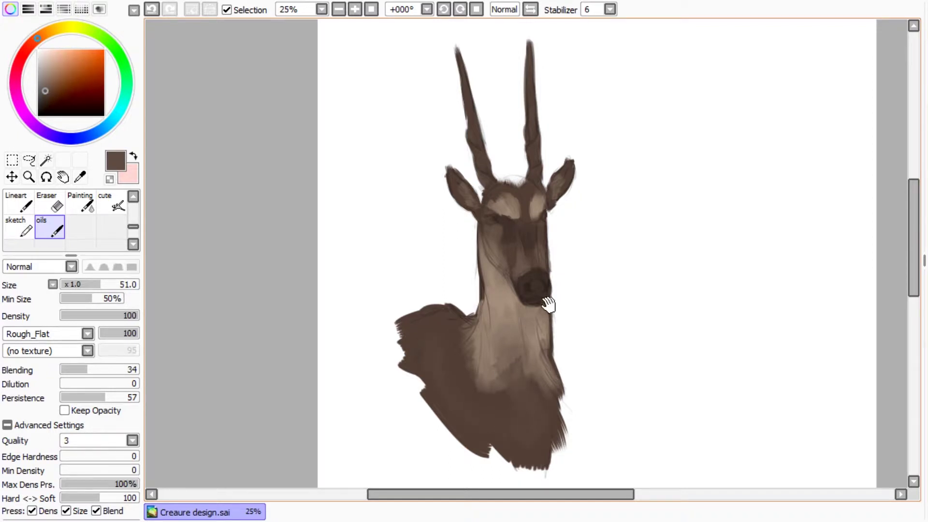
{"action": "scroll", "coordinate": [548, 304], "scroll_direction": "up", "scroll_amount": 3}
{"action": "left_click", "coordinate": [472, 200], "text": "alt"}
{"action": "left_click", "coordinate": [481, 203], "text": "alt"}
{"action": "mouse_move", "coordinate": [479, 192]}
{"action": "left_mouse_down"}
{"action": "mouse_move", "coordinate": [479, 221]}
{"action": "mouse_move", "coordinate": [492, 210]}
{"action": "mouse_move", "coordinate": [502, 239]}
{"action": "mouse_move", "coordinate": [479, 205]}
{"action": "mouse_move", "coordinate": [445, 198]}
{"action": "mouse_move", "coordinate": [419, 213]}
{"action": "mouse_move", "coordinate": [444, 213]}
{"action": "mouse_move", "coordinate": [456, 172]}
{"action": "mouse_move", "coordinate": [415, 216]}
{"action": "mouse_move", "coordinate": [474, 239]}
{"action": "mouse_move", "coordinate": [456, 221]}
{"action": "mouse_move", "coordinate": [465, 250]}
{"action": "mouse_move", "coordinate": [509, 274]}
{"action": "mouse_move", "coordinate": [506, 213]}
{"action": "mouse_move", "coordinate": [462, 175]}
{"action": "mouse_move", "coordinate": [548, 185]}
{"action": "mouse_move", "coordinate": [557, 177]}
{"action": "mouse_move", "coordinate": [577, 199]}
{"action": "mouse_move", "coordinate": [561, 158]}
{"action": "mouse_move", "coordinate": [536, 204]}
{"action": "mouse_move", "coordinate": [543, 231]}
{"action": "mouse_move", "coordinate": [560, 209]}
{"action": "left_mouse_up"}
Sample the nose's dark brown and fill in the eye with a size 22 oils brush
{"action": "scroll", "coordinate": [549, 290], "scroll_direction": "down", "scroll_amount": 3}
{"action": "scroll", "coordinate": [497, 338], "scroll_direction": "up", "scroll_amount": 3}
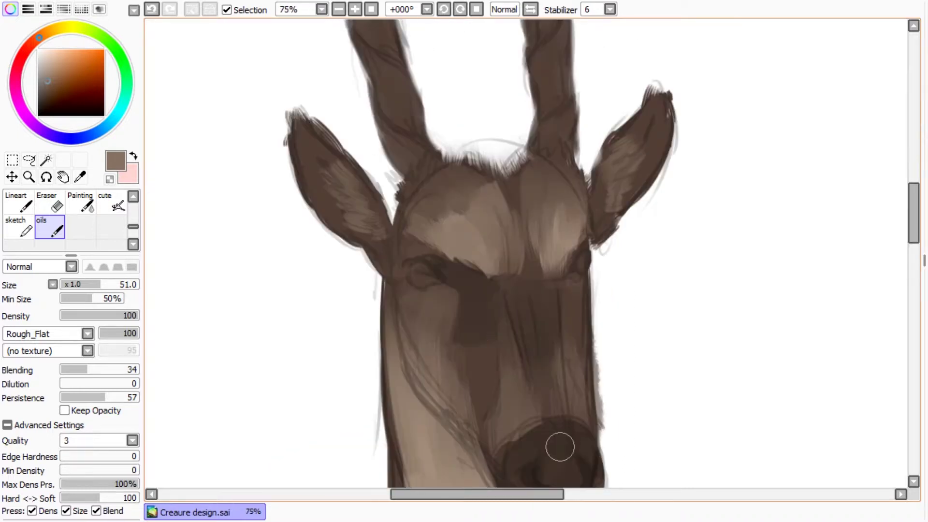
{"action": "left_click", "coordinate": [560, 443], "text": "alt"}
{"action": "left_click_drag", "start_coordinate": [425, 269], "coordinate": [413, 274]}
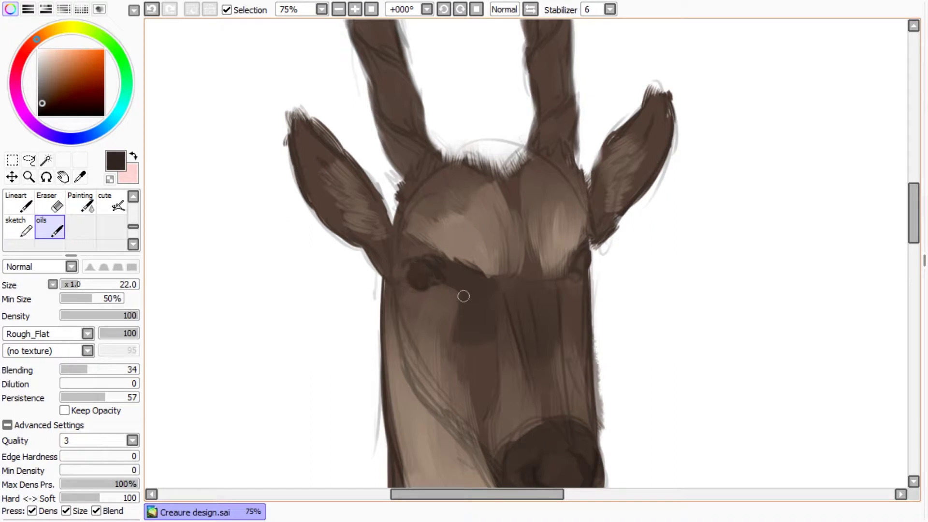
{"action": "scroll", "coordinate": [471, 278], "scroll_direction": "down", "scroll_amount": 2}
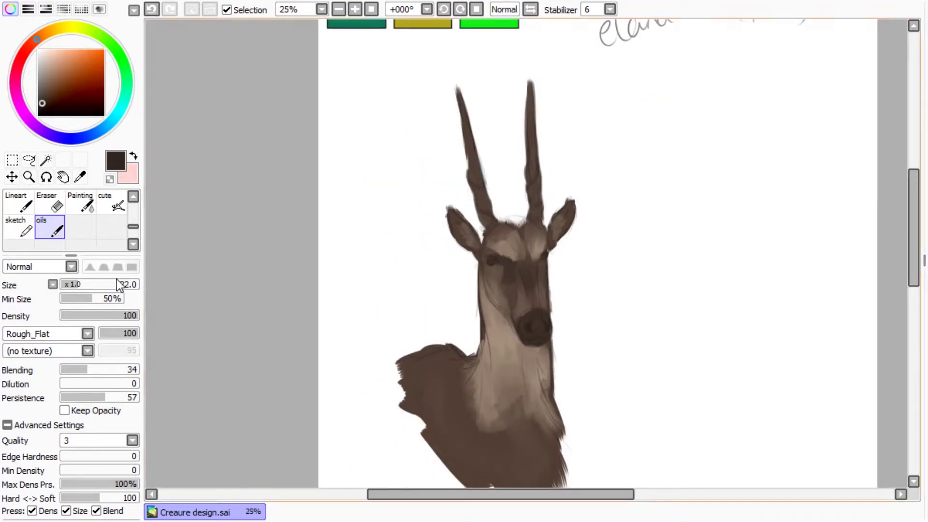
Switch to the AirBrush and shade softly over the eland's face
{"action": "key", "text": "v"}
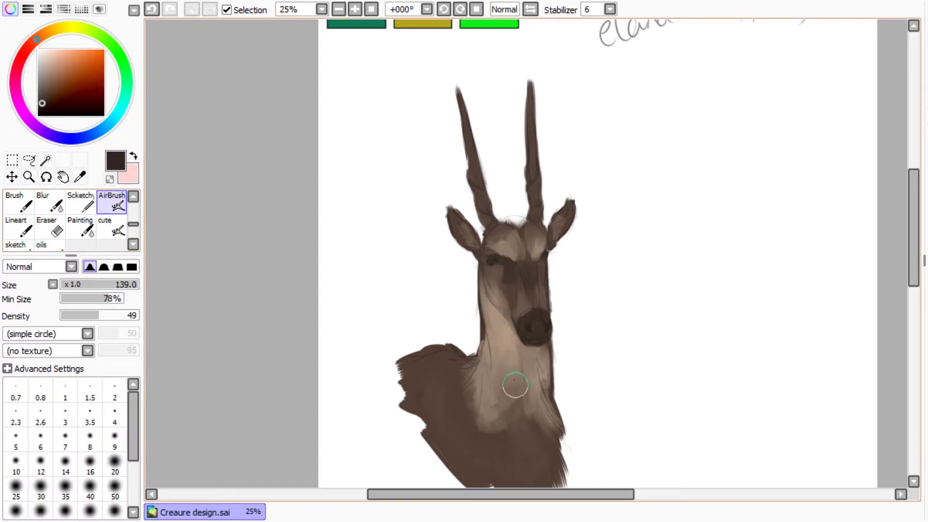
{"action": "scroll", "coordinate": [507, 349], "scroll_direction": "up", "scroll_amount": 1}
{"action": "left_click_drag", "start_coordinate": [493, 302], "coordinate": [508, 303]}
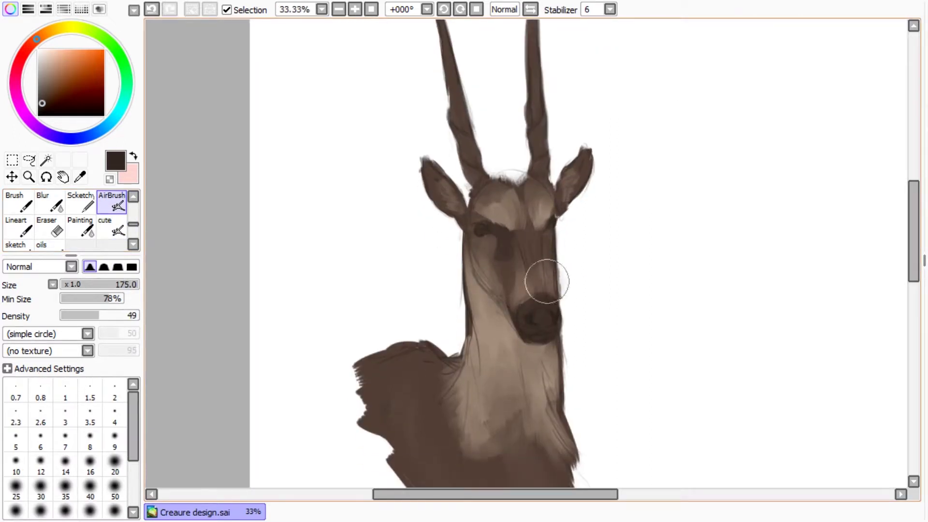
{"action": "mouse_move", "coordinate": [529, 208]}
{"action": "left_mouse_down"}
{"action": "mouse_move", "coordinate": [477, 216]}
{"action": "mouse_move", "coordinate": [491, 227]}
{"action": "mouse_move", "coordinate": [472, 230]}
{"action": "mouse_move", "coordinate": [493, 233]}
{"action": "mouse_move", "coordinate": [505, 282]}
{"action": "mouse_move", "coordinate": [557, 209]}
{"action": "mouse_move", "coordinate": [546, 197]}
{"action": "mouse_move", "coordinate": [577, 241]}
{"action": "mouse_move", "coordinate": [550, 251]}
{"action": "mouse_move", "coordinate": [591, 225]}
{"action": "mouse_move", "coordinate": [596, 196]}
{"action": "mouse_move", "coordinate": [586, 214]}
{"action": "left_mouse_up"}
{"action": "key", "text": "ctrl+z"}
{"action": "key", "text": "ctrl+z"}
{"action": "key", "text": "ctrl+z"}
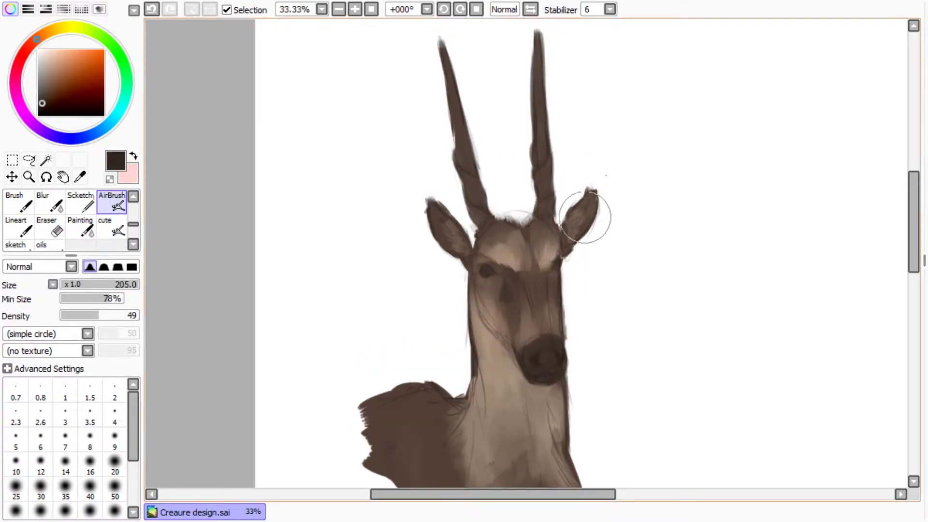
Airbrush soft tonal variation over the eland's chest and lower body with a large brush of size 268
{"action": "scroll", "coordinate": [524, 213], "scroll_direction": "down", "scroll_amount": 3}
{"action": "left_click_drag", "start_coordinate": [494, 338], "coordinate": [503, 353]}
{"action": "scroll", "coordinate": [493, 353], "scroll_direction": "down", "scroll_amount": 4}
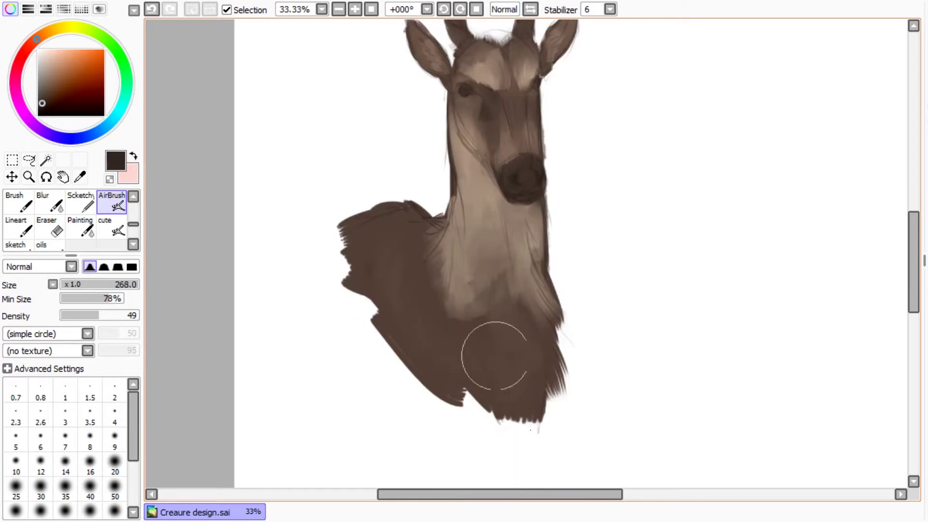
{"action": "left_click_drag", "start_coordinate": [595, 270], "coordinate": [545, 286]}
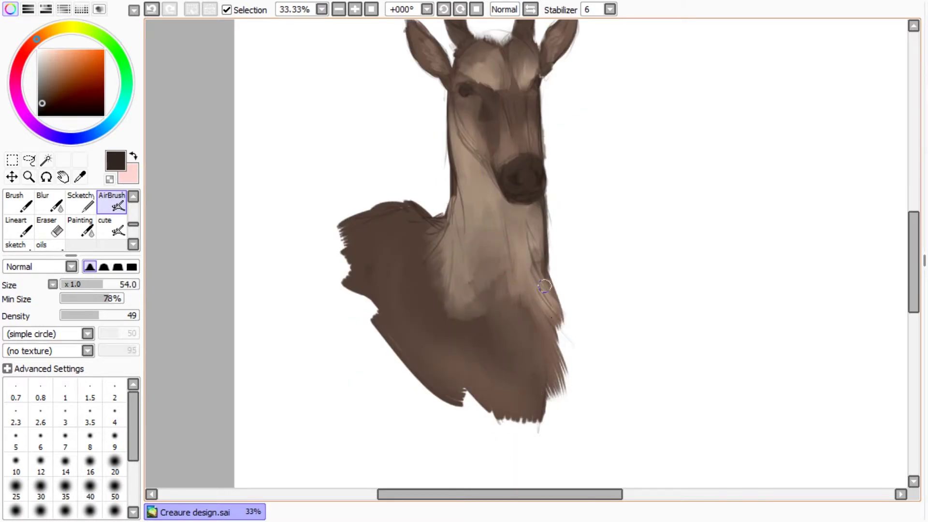
Airbrush soft tones along the shoulder and neck and start a small highlight on the nose at size 24
{"action": "scroll", "coordinate": [538, 194], "scroll_direction": "up", "scroll_amount": 3}
{"action": "left_click_drag", "start_coordinate": [454, 284], "coordinate": [431, 242]}
{"action": "mouse_move", "coordinate": [569, 352]}
{"action": "left_mouse_down"}
{"action": "mouse_move", "coordinate": [532, 253]}
{"action": "mouse_move", "coordinate": [512, 238]}
{"action": "left_mouse_up"}
{"action": "scroll", "coordinate": [533, 253], "scroll_direction": "up", "scroll_amount": 1}
{"action": "left_click_drag", "start_coordinate": [575, 253], "coordinate": [507, 273]}
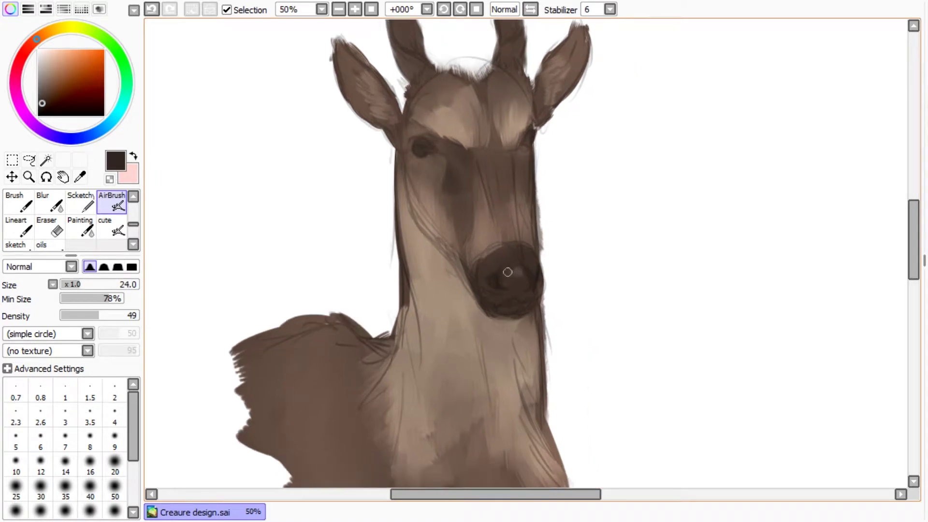
Airbrush soft tones around the eyes and brow with a size 48 brush
{"action": "scroll", "coordinate": [553, 167], "scroll_direction": "down", "scroll_amount": 1}
{"action": "scroll", "coordinate": [554, 167], "scroll_direction": "up", "scroll_amount": 2}
{"action": "left_click_drag", "start_coordinate": [411, 208], "coordinate": [468, 221]}
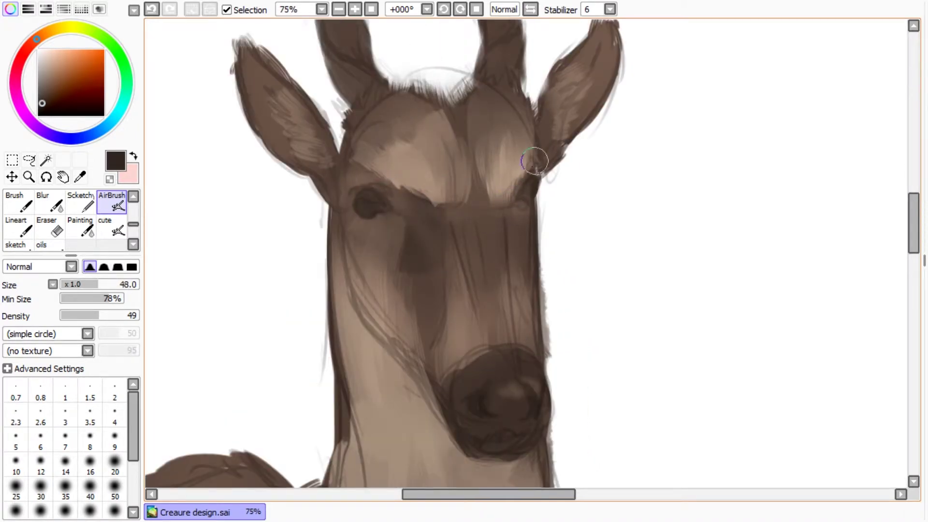
{"action": "scroll", "coordinate": [439, 236], "scroll_direction": "down", "scroll_amount": 3}
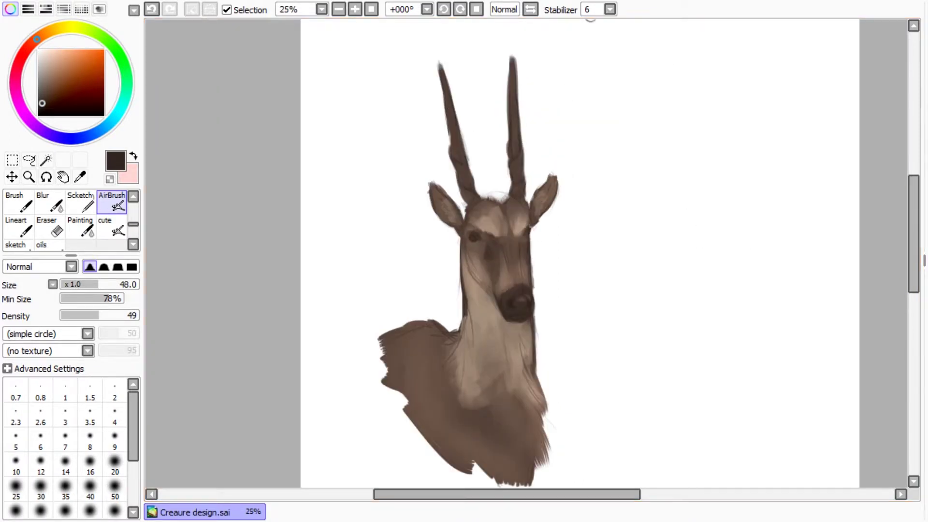
Sample the tan of the neck and airbrush a subtle highlight along the muzzle
{"action": "left_click", "coordinate": [491, 333], "text": "alt"}
{"action": "left_click", "coordinate": [525, 264]}
{"action": "key", "text": "ctrl+z"}
{"action": "scroll", "coordinate": [465, 285], "scroll_direction": "up", "scroll_amount": 1}
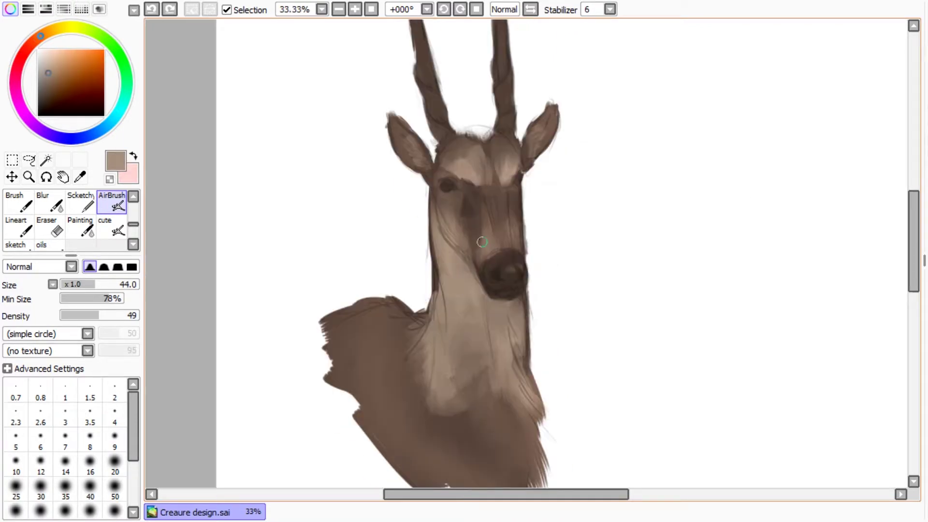
{"action": "left_click_drag", "start_coordinate": [482, 241], "coordinate": [508, 203]}
{"action": "key", "text": "bracketleft"}
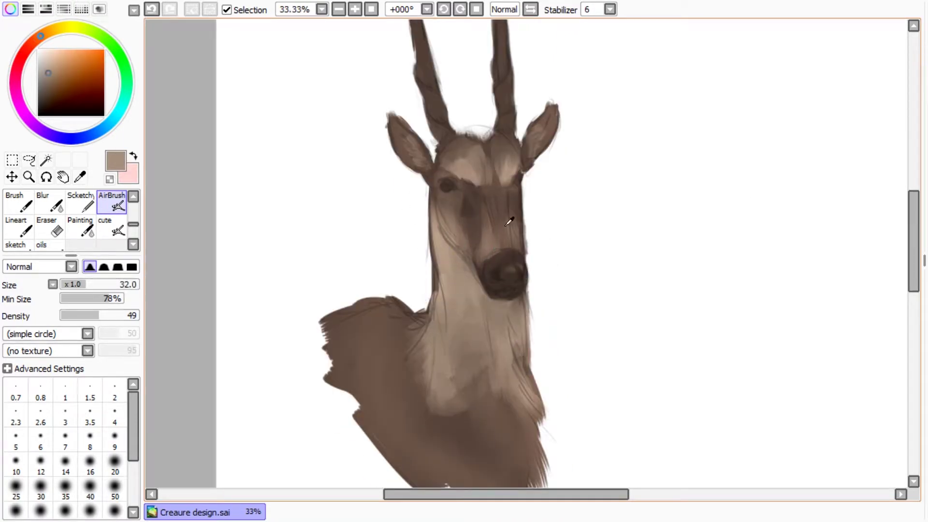
{"action": "scroll", "coordinate": [505, 236], "scroll_direction": "up", "scroll_amount": 1}
{"action": "left_click", "coordinate": [42, 244]}
{"action": "mouse_move", "coordinate": [535, 184]}
{"action": "left_mouse_down"}
{"action": "mouse_move", "coordinate": [525, 198]}
{"action": "mouse_move", "coordinate": [528, 312]}
{"action": "left_mouse_up"}
{"action": "key", "text": "ctrl+z"}
{"action": "key", "text": "ctrl+z"}
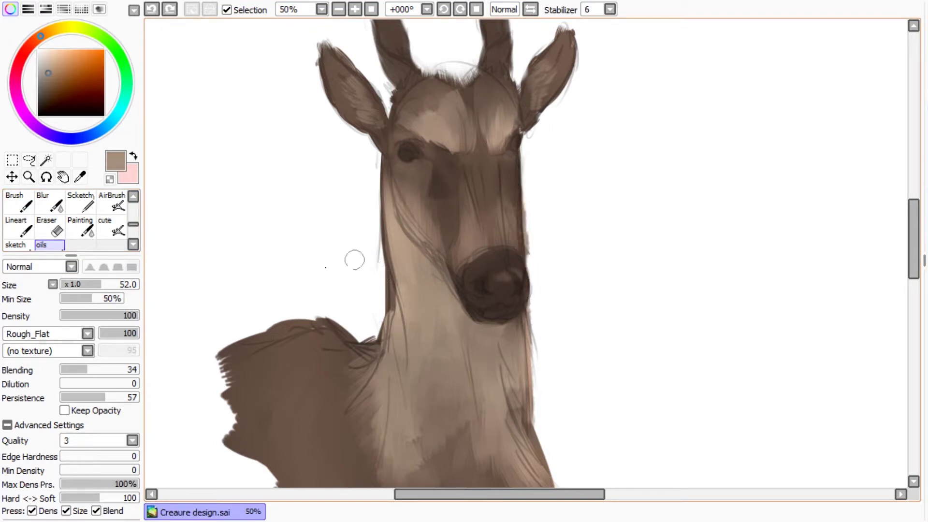
Airbrush tan light along the far edge of the face and neck, undoing the final stroke
{"action": "left_click", "coordinate": [111, 203]}
{"action": "mouse_move", "coordinate": [522, 154]}
{"action": "left_mouse_down"}
{"action": "mouse_move", "coordinate": [517, 288]}
{"action": "mouse_move", "coordinate": [481, 166]}
{"action": "mouse_move", "coordinate": [503, 189]}
{"action": "left_mouse_up"}
{"action": "mouse_move", "coordinate": [546, 99]}
{"action": "left_mouse_down"}
{"action": "mouse_move", "coordinate": [477, 216]}
{"action": "mouse_move", "coordinate": [509, 380]}
{"action": "left_mouse_up"}
{"action": "mouse_move", "coordinate": [500, 129]}
{"action": "left_mouse_down"}
{"action": "mouse_move", "coordinate": [514, 261]}
{"action": "mouse_move", "coordinate": [505, 292]}
{"action": "left_mouse_up"}
{"action": "key", "text": "ctrl+z"}
Airbrush tan highlights along the twisted ridges of both horns with a size 20 brush
{"action": "scroll", "coordinate": [480, 200], "scroll_direction": "down", "scroll_amount": 2}
{"action": "key", "text": "bracketleft"}
{"action": "key", "text": "bracketleft"}
{"action": "key", "text": "bracketleft"}
{"action": "left_click_drag", "start_coordinate": [506, 222], "coordinate": [493, 229]}
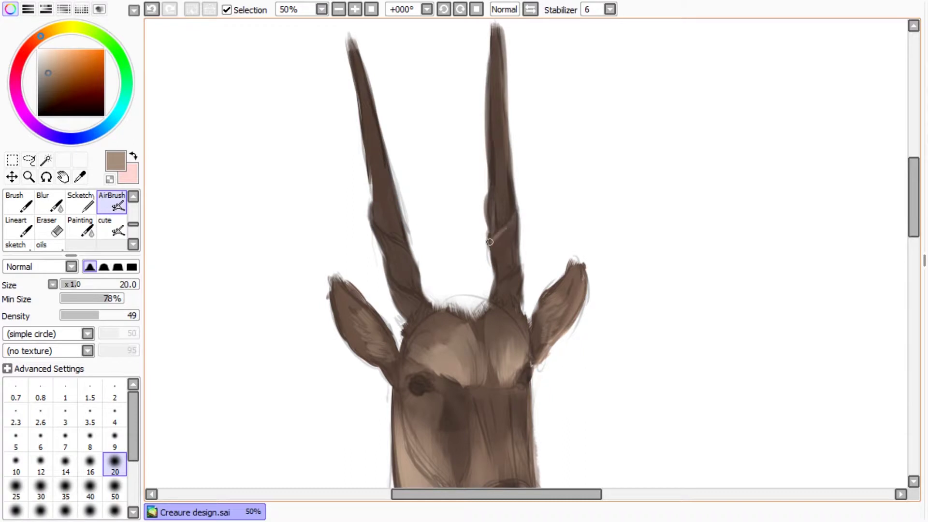
{"action": "left_click_drag", "start_coordinate": [363, 55], "coordinate": [398, 247]}
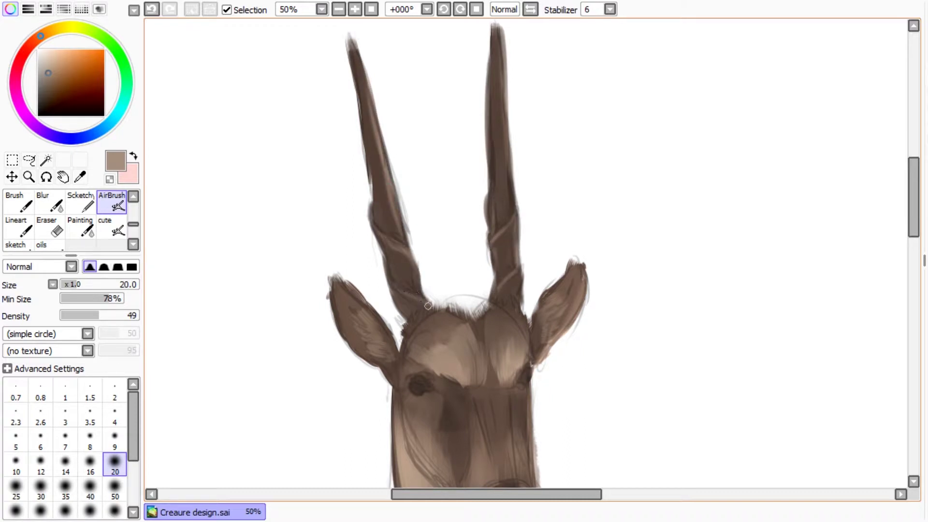
Airbrush tan highlights on the ears and brow and along the lit edge of the face, neck and chest
{"action": "scroll", "coordinate": [379, 244], "scroll_direction": "down", "scroll_amount": 1}
{"action": "scroll", "coordinate": [460, 311], "scroll_direction": "up", "scroll_amount": 1}
{"action": "mouse_move", "coordinate": [484, 150]}
{"action": "left_mouse_down"}
{"action": "mouse_move", "coordinate": [497, 150]}
{"action": "mouse_move", "coordinate": [492, 142]}
{"action": "left_mouse_up"}
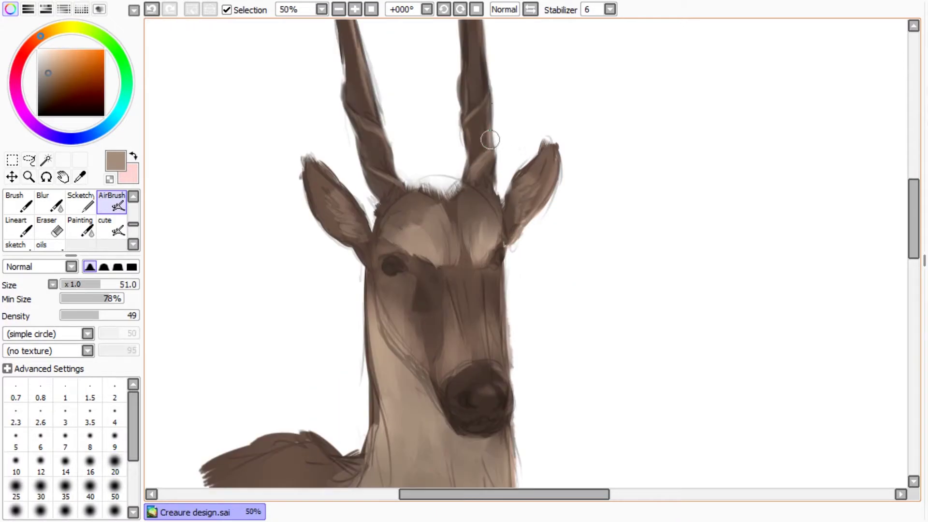
{"action": "scroll", "coordinate": [491, 141], "scroll_direction": "up", "scroll_amount": 3}
{"action": "left_click_drag", "start_coordinate": [393, 296], "coordinate": [369, 141]}
{"action": "mouse_move", "coordinate": [498, 241]}
{"action": "left_mouse_down"}
{"action": "mouse_move", "coordinate": [536, 185]}
{"action": "mouse_move", "coordinate": [537, 126]}
{"action": "left_mouse_up"}
{"action": "left_click_drag", "start_coordinate": [507, 284], "coordinate": [501, 25]}
{"action": "mouse_move", "coordinate": [503, 261]}
{"action": "left_mouse_down"}
{"action": "mouse_move", "coordinate": [520, 334]}
{"action": "mouse_move", "coordinate": [561, 339]}
{"action": "left_mouse_up"}
{"action": "left_click_drag", "start_coordinate": [512, 271], "coordinate": [548, 426]}
{"action": "left_click_drag", "start_coordinate": [481, 111], "coordinate": [515, 328]}
{"action": "left_click_drag", "start_coordinate": [503, 329], "coordinate": [515, 328]}
{"action": "left_click_drag", "start_coordinate": [475, 203], "coordinate": [470, 191]}
{"action": "scroll", "coordinate": [402, 284], "scroll_direction": "down", "scroll_amount": 3}
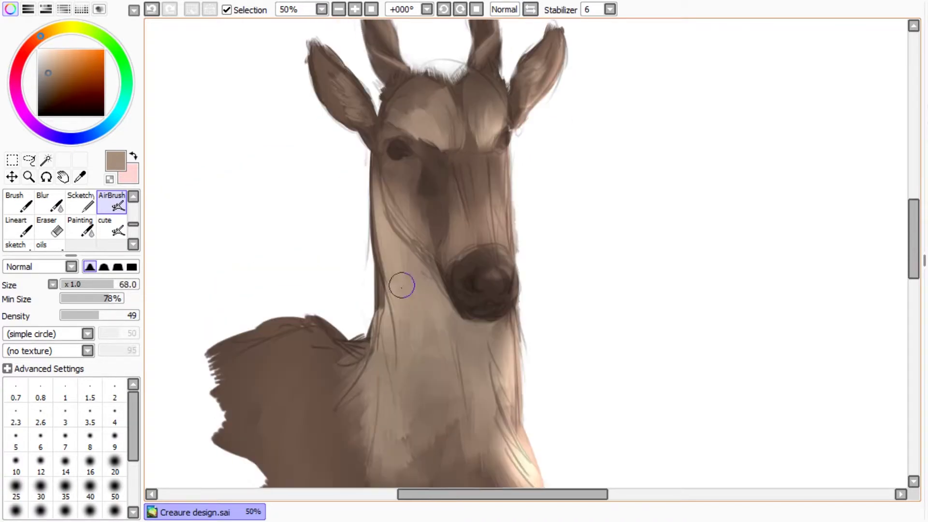
Airbrush soft tan over the eland's cheek, throat and the underside of the muzzle
{"action": "scroll", "coordinate": [388, 216], "scroll_direction": "down", "scroll_amount": 2}
{"action": "scroll", "coordinate": [401, 284], "scroll_direction": "up", "scroll_amount": 2}
{"action": "left_click_drag", "start_coordinate": [431, 369], "coordinate": [368, 142]}
{"action": "left_click_drag", "start_coordinate": [447, 269], "coordinate": [505, 278]}
{"action": "scroll", "coordinate": [506, 279], "scroll_direction": "down", "scroll_amount": 2}
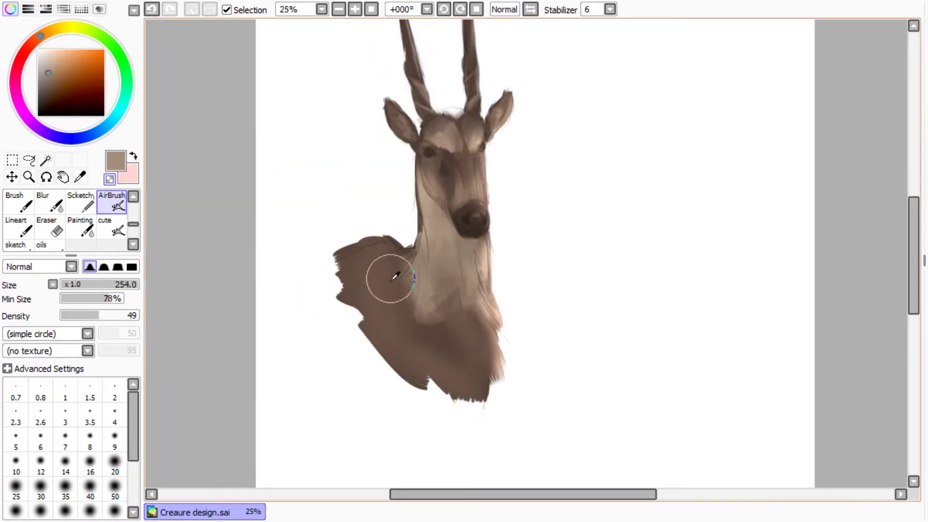
Sample a mid brown and airbrush a soft shadow on the throat beneath the jaw with a reduced brush
{"action": "left_click", "coordinate": [438, 244], "text": "alt"}
{"action": "scroll", "coordinate": [437, 242], "scroll_direction": "up", "scroll_amount": 2}
{"action": "key", "text": "bracketleft"}
{"action": "key", "text": "bracketleft"}
{"action": "key", "text": "bracketleft"}
{"action": "key", "text": "bracketleft"}
{"action": "key", "text": "bracketleft"}
{"action": "key", "text": "bracketleft"}
{"action": "key", "text": "bracketleft"}
{"action": "key", "text": "bracketleft"}
{"action": "mouse_move", "coordinate": [437, 240]}
{"action": "left_mouse_down"}
{"action": "mouse_move", "coordinate": [397, 191]}
{"action": "mouse_move", "coordinate": [473, 302]}
{"action": "mouse_move", "coordinate": [501, 292]}
{"action": "mouse_move", "coordinate": [463, 277]}
{"action": "mouse_move", "coordinate": [465, 249]}
{"action": "left_mouse_up"}
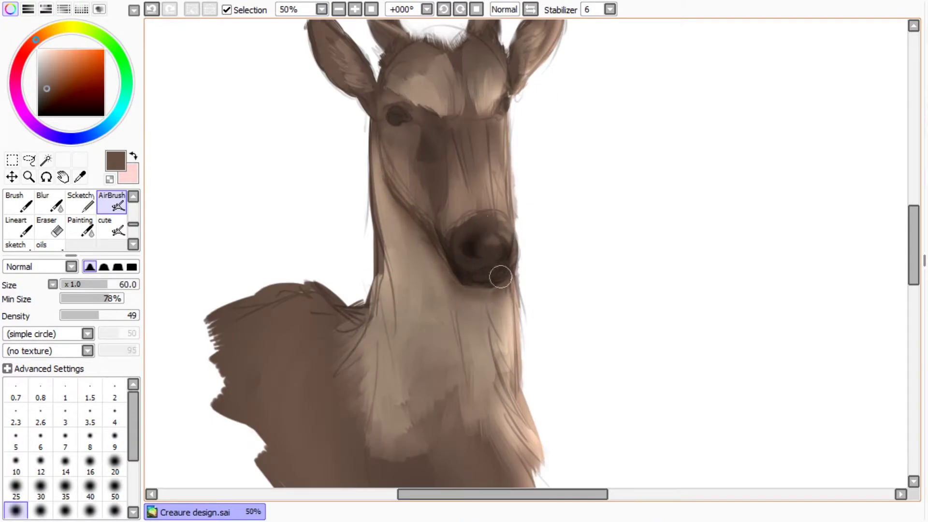
Airbrush brown shading along the cheek, jaw and both ears with a size 60 brush
{"action": "left_click_drag", "start_coordinate": [424, 137], "coordinate": [456, 210]}
{"action": "left_click_drag", "start_coordinate": [382, 156], "coordinate": [364, 126]}
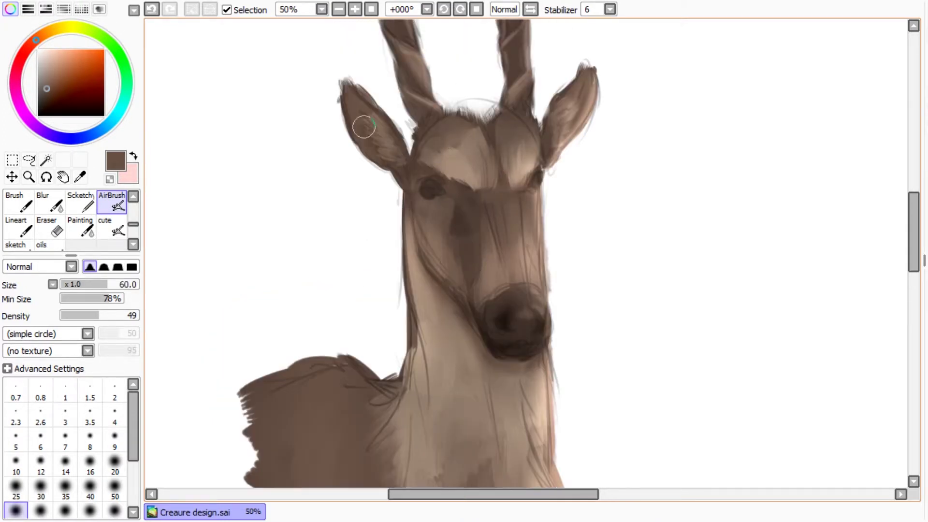
{"action": "left_click_drag", "start_coordinate": [582, 100], "coordinate": [571, 140]}
Airbrush broad brown shadows over the neck, shoulder and chest with an enlarged brush
{"action": "scroll", "coordinate": [440, 300], "scroll_direction": "down", "scroll_amount": 3}
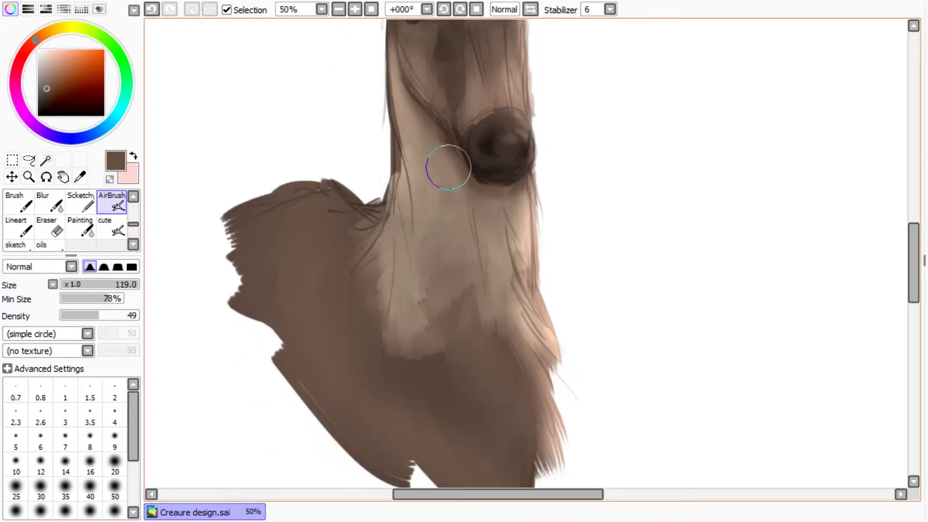
{"action": "mouse_move", "coordinate": [445, 162]}
{"action": "left_mouse_down"}
{"action": "mouse_move", "coordinate": [477, 289]}
{"action": "mouse_move", "coordinate": [460, 213]}
{"action": "mouse_move", "coordinate": [476, 435]}
{"action": "mouse_move", "coordinate": [377, 368]}
{"action": "mouse_move", "coordinate": [337, 230]}
{"action": "mouse_move", "coordinate": [369, 296]}
{"action": "left_mouse_up"}
{"action": "scroll", "coordinate": [385, 263], "scroll_direction": "down", "scroll_amount": 2}
{"action": "mouse_move", "coordinate": [385, 263]}
{"action": "left_mouse_down"}
{"action": "mouse_move", "coordinate": [425, 189]}
{"action": "mouse_move", "coordinate": [489, 192]}
{"action": "left_mouse_up"}
{"action": "left_click", "coordinate": [50, 202]}
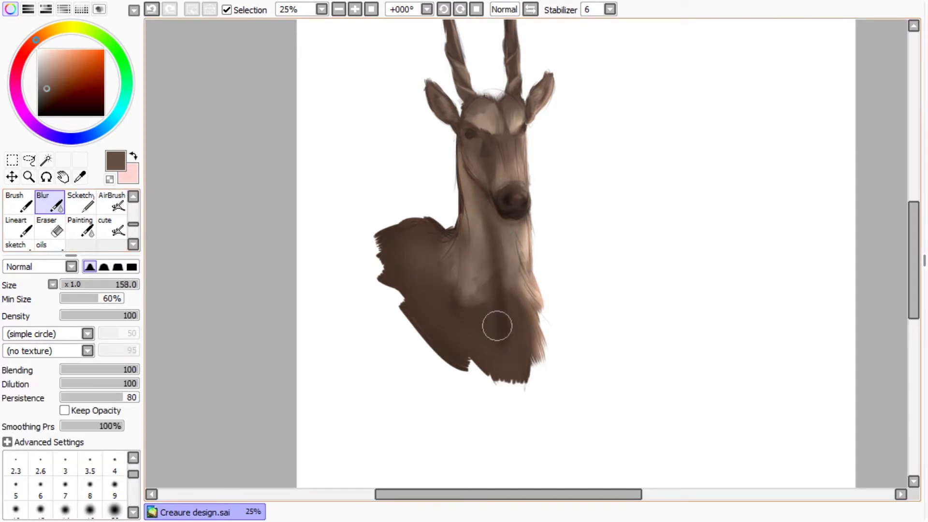
{"action": "scroll", "coordinate": [392, 375], "scroll_direction": "down", "scroll_amount": 1}
{"action": "scroll", "coordinate": [483, 160], "scroll_direction": "up", "scroll_amount": 2}
{"action": "scroll", "coordinate": [431, 266], "scroll_direction": "down", "scroll_amount": 2}
{"action": "scroll", "coordinate": [415, 303], "scroll_direction": "up", "scroll_amount": 2}
{"action": "scroll", "coordinate": [415, 304], "scroll_direction": "down", "scroll_amount": 2}
{"action": "left_click_drag", "start_coordinate": [607, 275], "coordinate": [587, 252]}
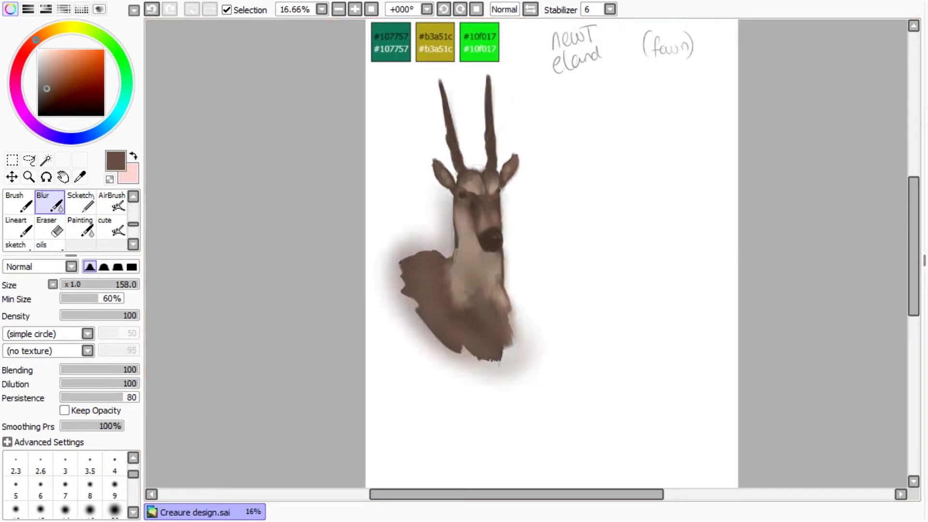
{"action": "key", "text": "ctrl+z"}
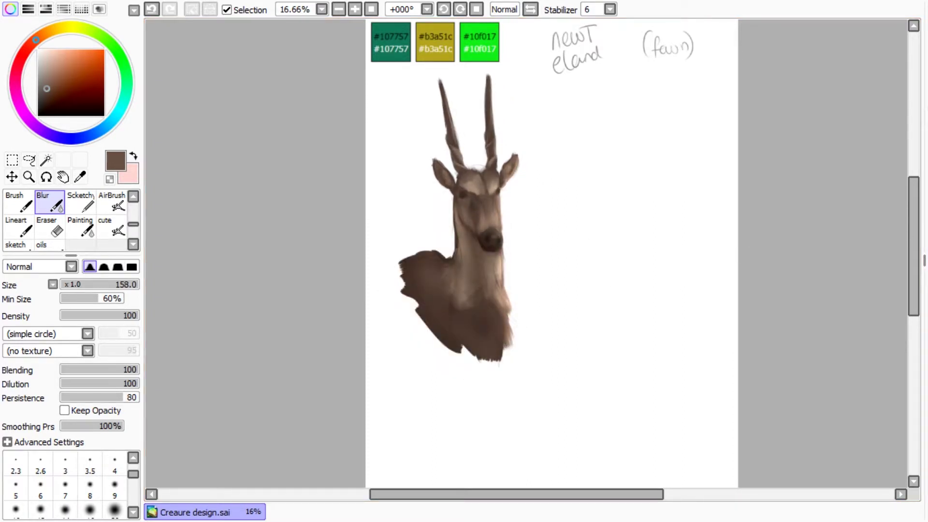
Sketch the forehead, muzzle and jaw of a second eland head in profile beside the bust with the size 9 sketch brush in black
{"action": "scroll", "coordinate": [712, 222], "scroll_direction": "up", "scroll_amount": 1}
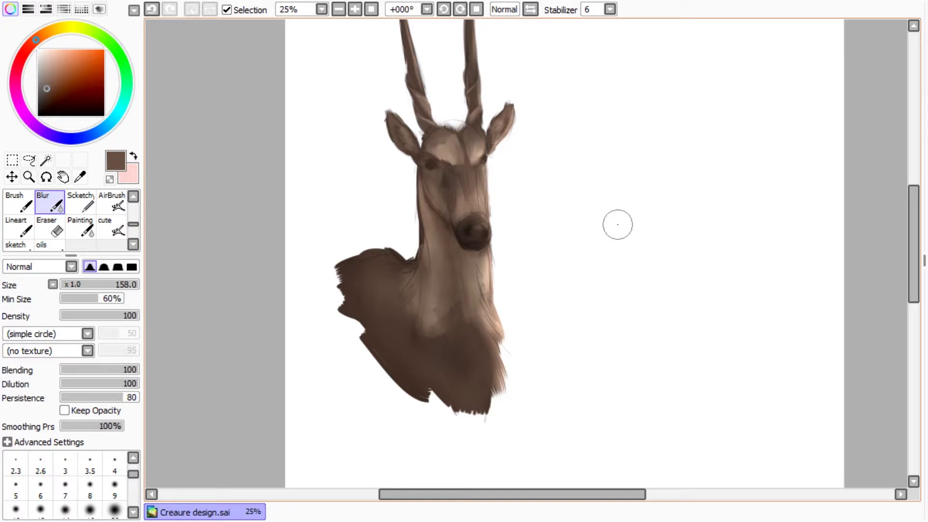
{"action": "left_click_drag", "start_coordinate": [618, 228], "coordinate": [568, 228]}
{"action": "left_click", "coordinate": [81, 203]}
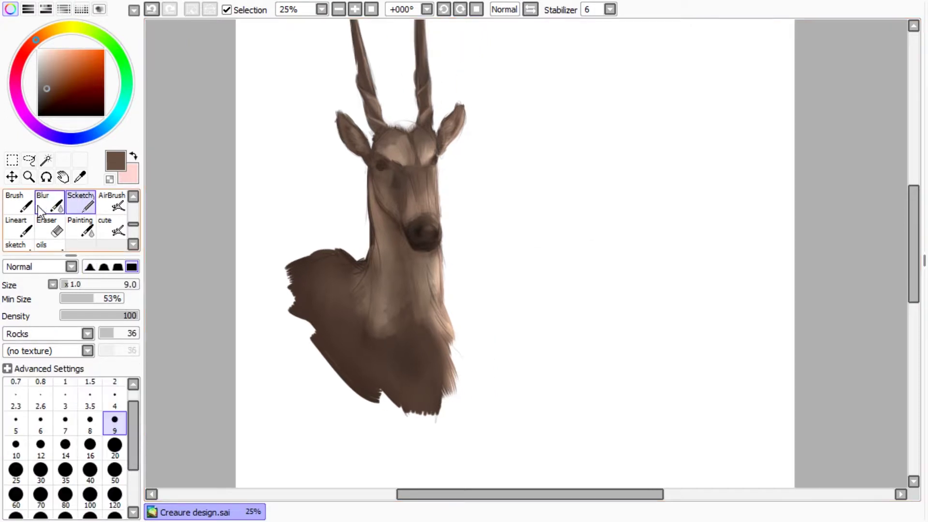
{"action": "left_click", "coordinate": [16, 244]}
{"action": "mouse_move", "coordinate": [44, 109]}
{"action": "left_mouse_down"}
{"action": "mouse_move", "coordinate": [24, 125]}
{"action": "mouse_move", "coordinate": [38, 115]}
{"action": "left_mouse_up"}
{"action": "left_click_drag", "start_coordinate": [659, 238], "coordinate": [605, 251]}
{"action": "scroll", "coordinate": [522, 189], "scroll_direction": "up", "scroll_amount": 1}
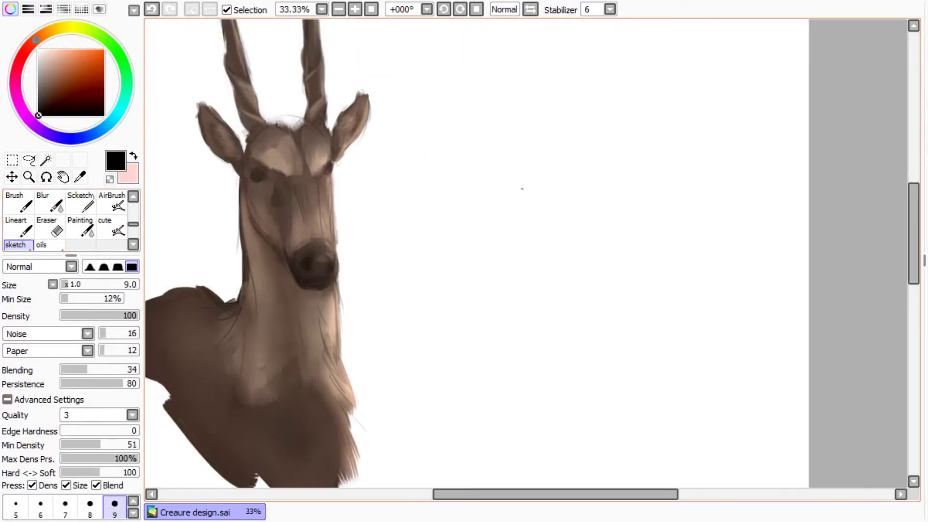
{"action": "left_click_drag", "start_coordinate": [522, 189], "coordinate": [504, 204]}
{"action": "left_click_drag", "start_coordinate": [555, 117], "coordinate": [525, 138]}
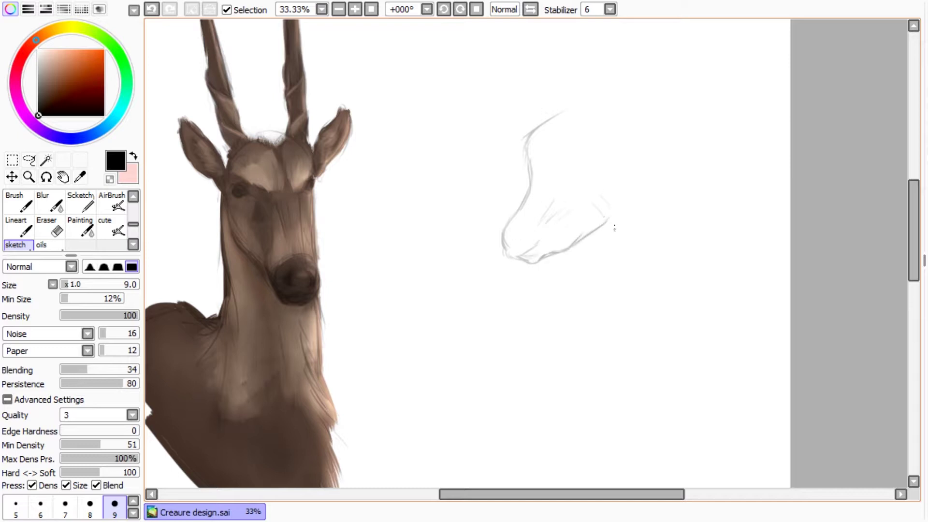
Sketch the profile eland's throat, chest and shoulder lines and a small eye on its head
{"action": "left_click_drag", "start_coordinate": [627, 266], "coordinate": [606, 261]}
{"action": "left_click_drag", "start_coordinate": [640, 309], "coordinate": [649, 357]}
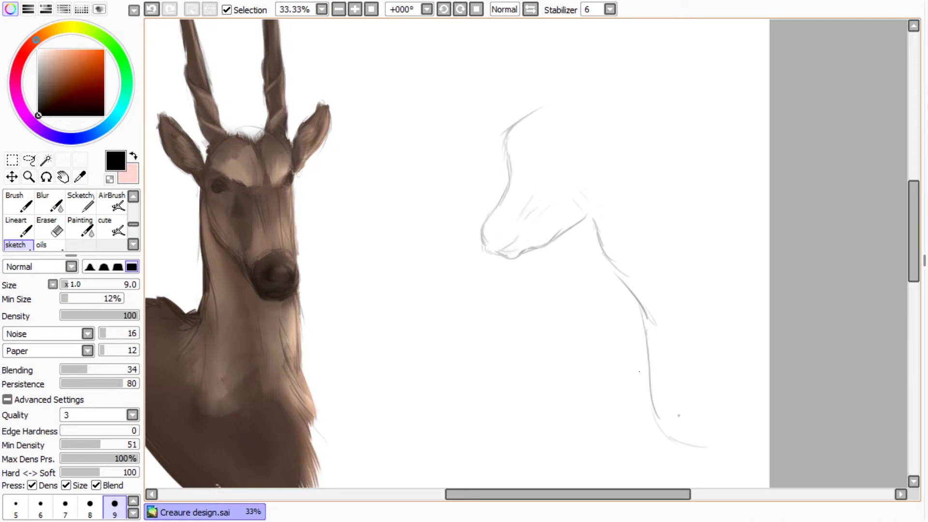
{"action": "left_click_drag", "start_coordinate": [677, 325], "coordinate": [683, 371]}
{"action": "left_click_drag", "start_coordinate": [619, 215], "coordinate": [629, 272]}
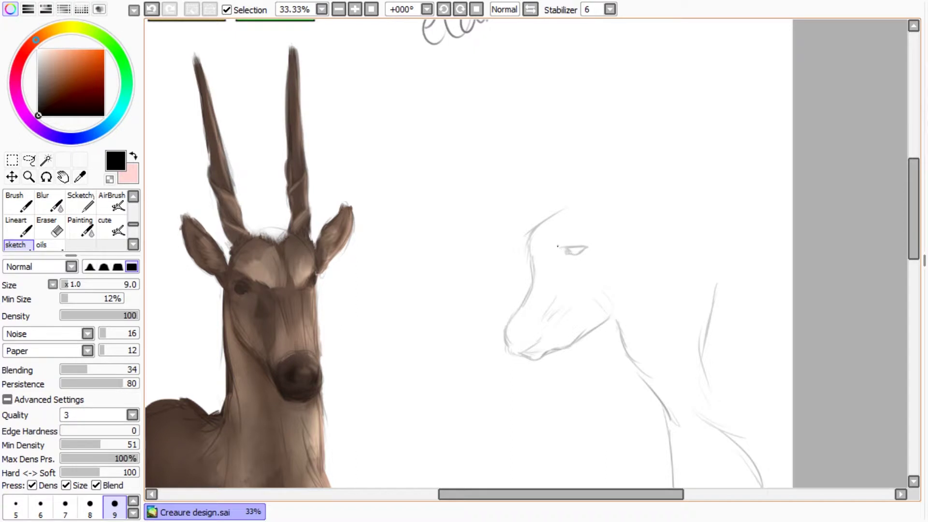
Add the nostril, ear and two long twisted horns to the profile sketch, and extend the back line to the canvas edge
{"action": "left_click_drag", "start_coordinate": [525, 347], "coordinate": [519, 321]}
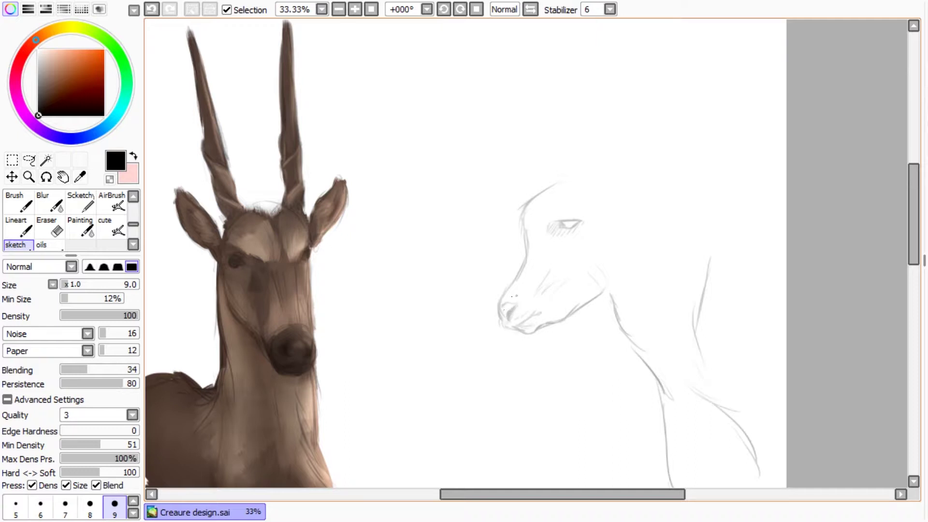
{"action": "left_click_drag", "start_coordinate": [522, 257], "coordinate": [533, 283]}
{"action": "left_click_drag", "start_coordinate": [533, 231], "coordinate": [508, 253]}
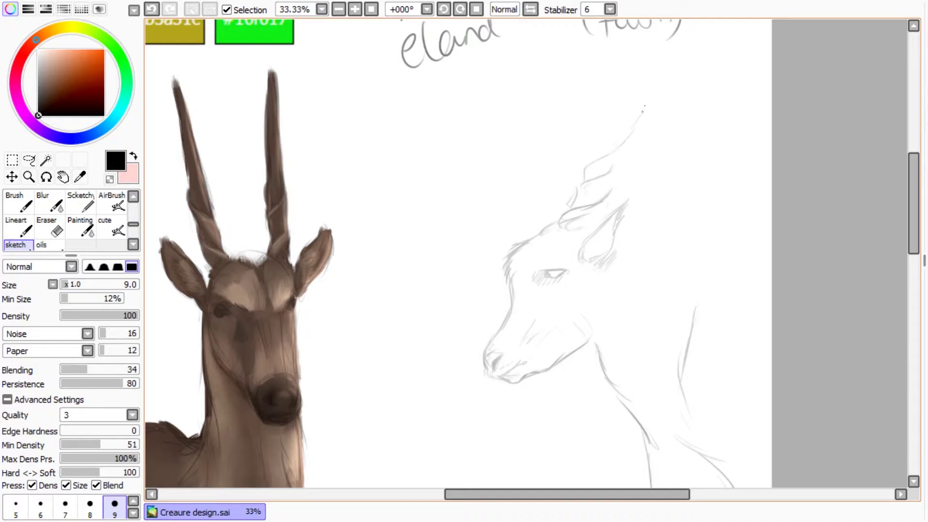
{"action": "left_click_drag", "start_coordinate": [587, 146], "coordinate": [579, 180]}
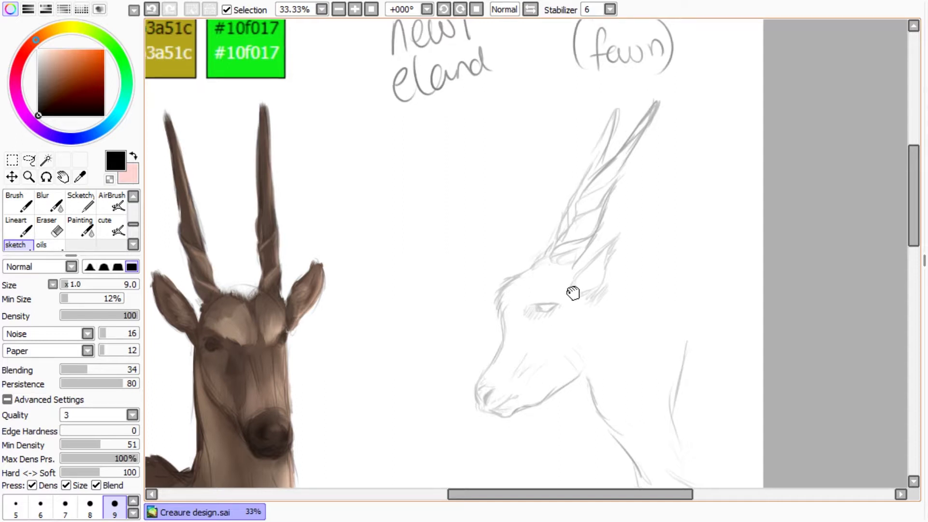
{"action": "left_click_drag", "start_coordinate": [618, 282], "coordinate": [560, 192]}
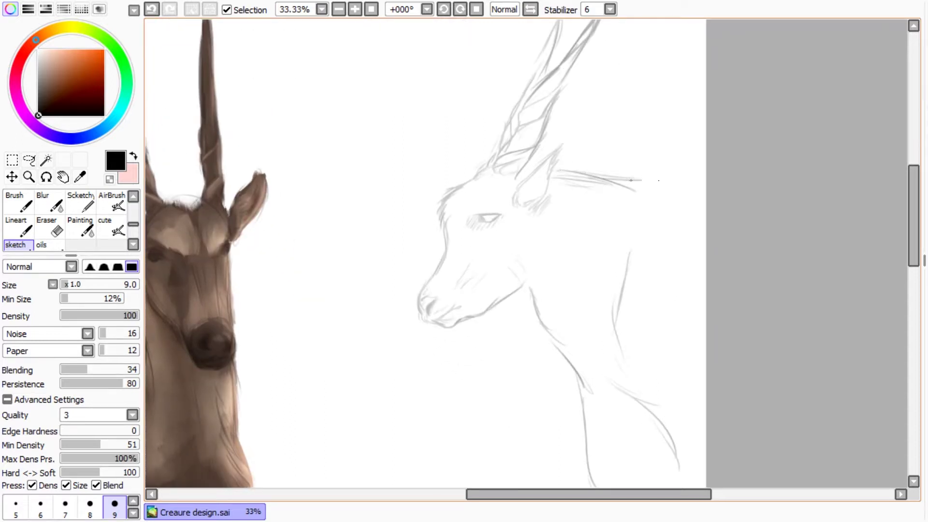
{"action": "scroll", "coordinate": [535, 165], "scroll_direction": "down", "scroll_amount": 1}
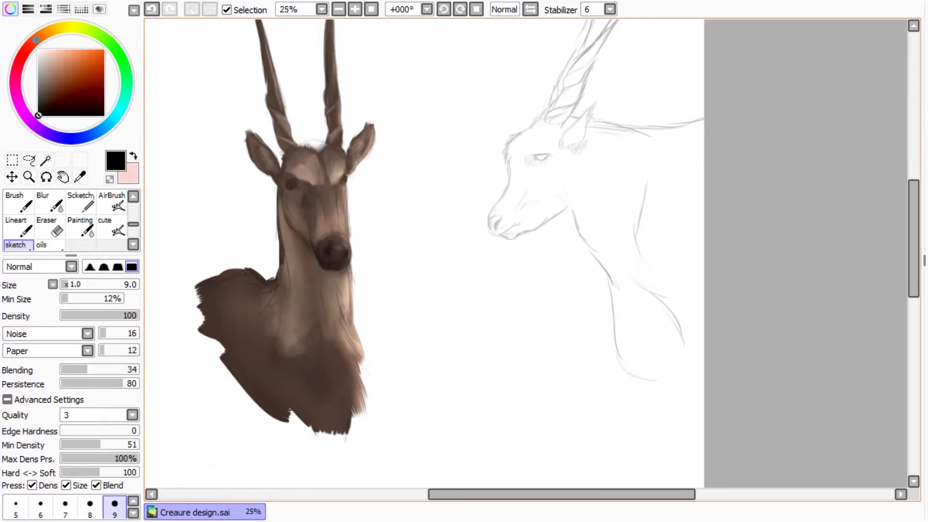
Sample a light brown from the bust and block in the profile eland's head, horns and body with the oils brush
{"action": "left_click", "coordinate": [341, 282], "text": "alt"}
{"action": "left_click_drag", "start_coordinate": [355, 217], "coordinate": [321, 258]}
{"action": "key", "text": "o"}
{"action": "mouse_move", "coordinate": [529, 183]}
{"action": "left_mouse_down"}
{"action": "mouse_move", "coordinate": [551, 183]}
{"action": "mouse_move", "coordinate": [638, 353]}
{"action": "mouse_move", "coordinate": [621, 394]}
{"action": "mouse_move", "coordinate": [582, 298]}
{"action": "mouse_move", "coordinate": [622, 193]}
{"action": "mouse_move", "coordinate": [493, 201]}
{"action": "mouse_move", "coordinate": [477, 266]}
{"action": "mouse_move", "coordinate": [517, 211]}
{"action": "left_mouse_up"}
{"action": "mouse_move", "coordinate": [497, 179]}
{"action": "left_mouse_down"}
{"action": "mouse_move", "coordinate": [543, 149]}
{"action": "mouse_move", "coordinate": [556, 80]}
{"action": "left_mouse_up"}
{"action": "mouse_move", "coordinate": [592, 47]}
{"action": "left_mouse_down"}
{"action": "mouse_move", "coordinate": [571, 76]}
{"action": "mouse_move", "coordinate": [555, 68]}
{"action": "mouse_move", "coordinate": [518, 151]}
{"action": "left_mouse_up"}
Clean up the profile eland's silhouette along the face, back and chest, using transparent colour with the size 55 oils brush
{"action": "left_click", "coordinate": [111, 180]}
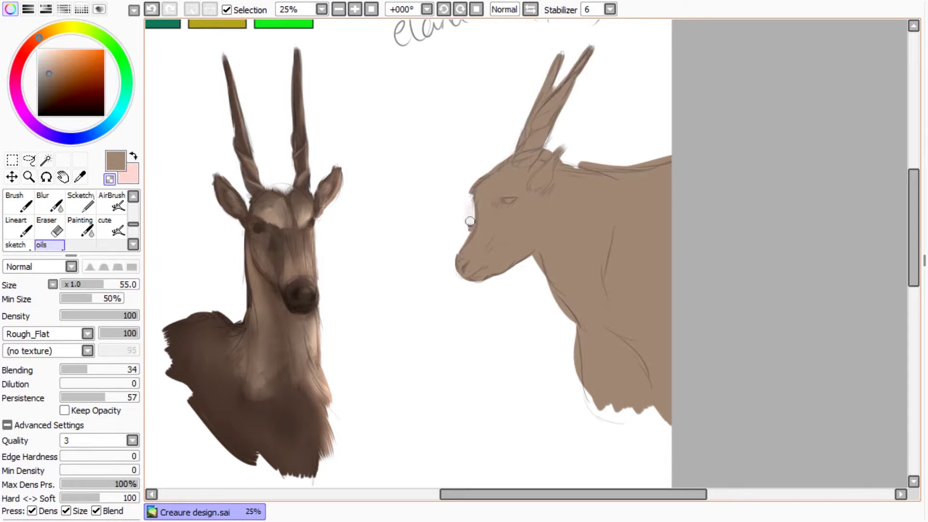
{"action": "left_click_drag", "start_coordinate": [612, 154], "coordinate": [672, 161]}
{"action": "mouse_move", "coordinate": [553, 326]}
{"action": "left_mouse_down"}
{"action": "mouse_move", "coordinate": [579, 403]}
{"action": "mouse_move", "coordinate": [594, 402]}
{"action": "mouse_move", "coordinate": [562, 278]}
{"action": "mouse_move", "coordinate": [602, 412]}
{"action": "mouse_move", "coordinate": [641, 402]}
{"action": "left_mouse_up"}
{"action": "key", "text": "ctrl+z"}
{"action": "left_click_drag", "start_coordinate": [563, 297], "coordinate": [574, 333]}
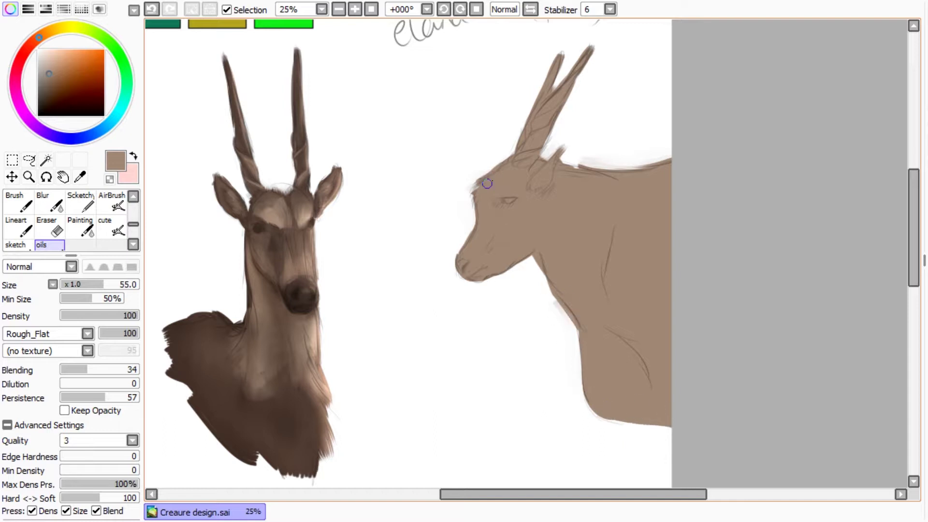
Sample the bust's dark brown and shade the profile eland's muzzle and lower neck with the oils brush at size 114
{"action": "left_click", "coordinate": [263, 432], "text": "alt"}
{"action": "left_click_drag", "start_coordinate": [531, 308], "coordinate": [600, 379]}
{"action": "left_click_drag", "start_coordinate": [556, 345], "coordinate": [525, 298]}
{"action": "left_click_drag", "start_coordinate": [440, 225], "coordinate": [429, 253]}
{"action": "mouse_move", "coordinate": [441, 206]}
{"action": "left_mouse_down"}
{"action": "mouse_move", "coordinate": [428, 242]}
{"action": "mouse_move", "coordinate": [412, 253]}
{"action": "left_mouse_up"}
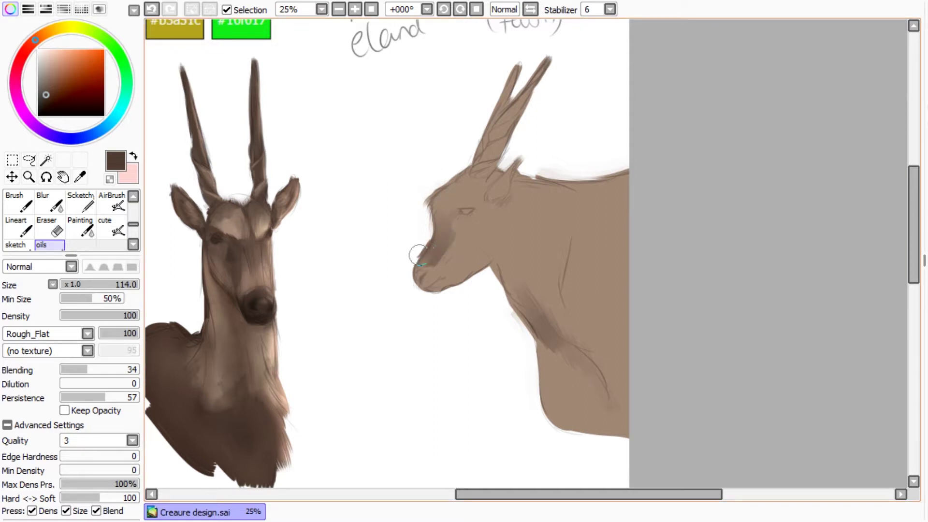
{"action": "left_click", "coordinate": [527, 245], "text": "alt"}
{"action": "key", "text": "ctrl+z"}
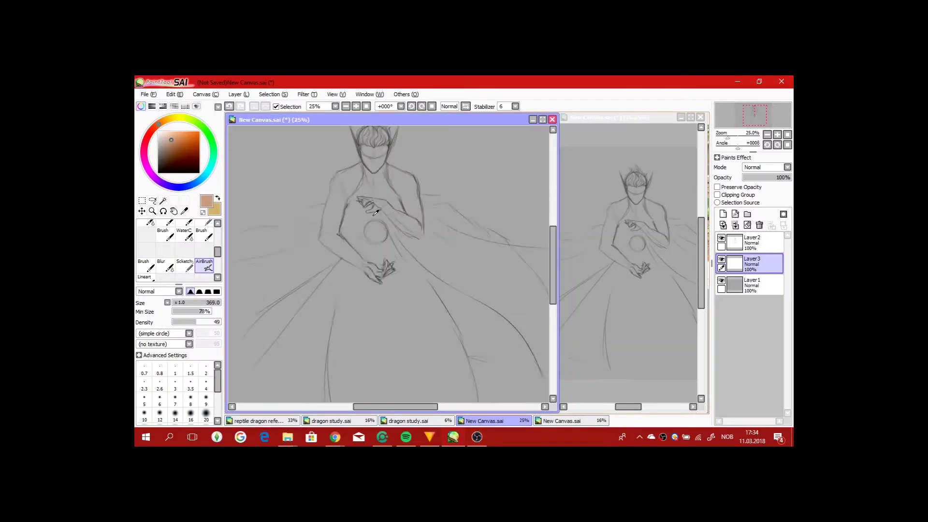
Airbrush peach skin over the seated figure's face, hands and arms and brown over the shoulders on Layer3
{"action": "scroll", "coordinate": [375, 213], "scroll_direction": "up", "scroll_amount": 1}
{"action": "left_click_drag", "start_coordinate": [384, 187], "coordinate": [376, 203]}
{"action": "left_click_drag", "start_coordinate": [420, 283], "coordinate": [445, 279]}
{"action": "scroll", "coordinate": [370, 303], "scroll_direction": "down", "scroll_amount": 1}
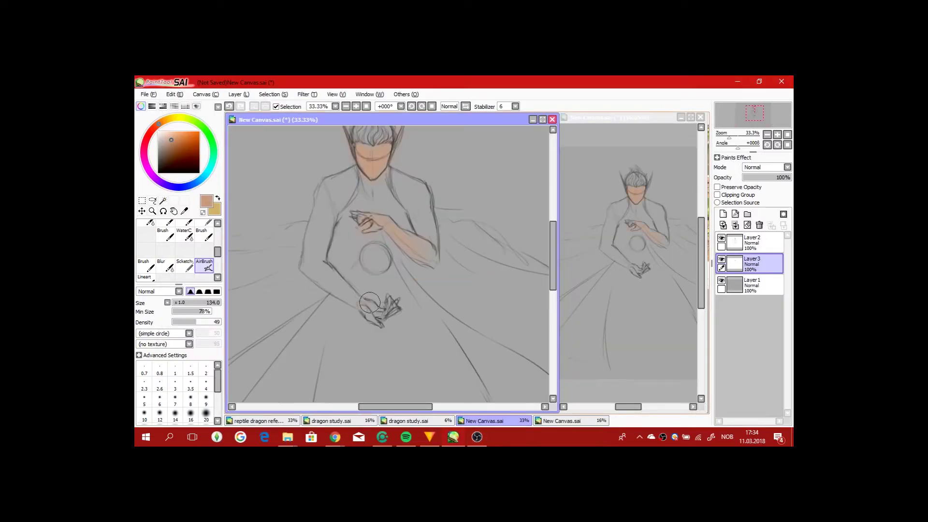
{"action": "mouse_move", "coordinate": [328, 279]}
{"action": "left_mouse_down"}
{"action": "mouse_move", "coordinate": [334, 211]}
{"action": "mouse_move", "coordinate": [392, 225]}
{"action": "mouse_move", "coordinate": [320, 209]}
{"action": "mouse_move", "coordinate": [339, 314]}
{"action": "left_mouse_up"}
{"action": "scroll", "coordinate": [320, 209], "scroll_direction": "up", "scroll_amount": 1}
{"action": "mouse_move", "coordinate": [406, 203]}
{"action": "left_mouse_down"}
{"action": "mouse_move", "coordinate": [431, 229]}
{"action": "mouse_move", "coordinate": [387, 279]}
{"action": "mouse_move", "coordinate": [425, 208]}
{"action": "left_mouse_up"}
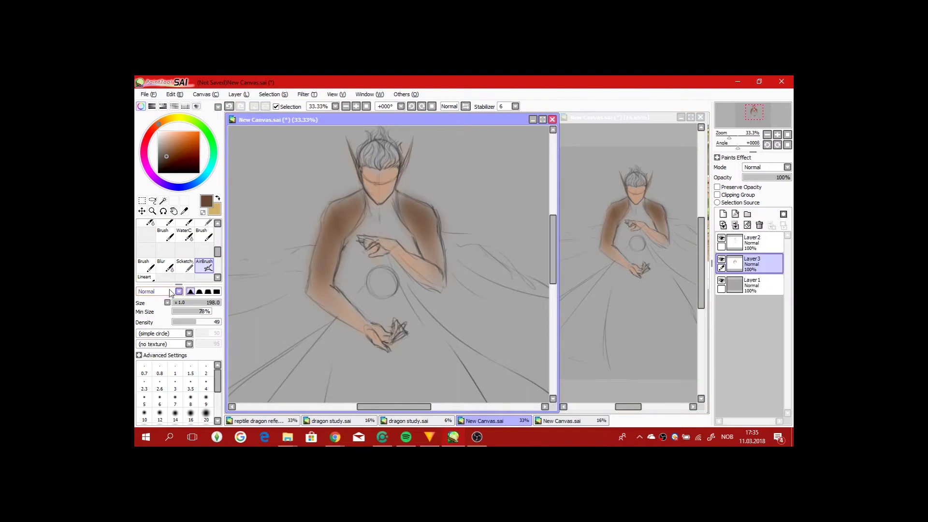
Choose an orange-red and paint the figure's bodice and wide round skirt
{"action": "left_click", "coordinate": [154, 134]}
{"action": "left_click", "coordinate": [180, 146]}
{"action": "mouse_move", "coordinate": [394, 237]}
{"action": "left_mouse_down"}
{"action": "mouse_move", "coordinate": [388, 219]}
{"action": "mouse_move", "coordinate": [374, 218]}
{"action": "mouse_move", "coordinate": [373, 202]}
{"action": "mouse_move", "coordinate": [374, 248]}
{"action": "mouse_move", "coordinate": [362, 253]}
{"action": "mouse_move", "coordinate": [361, 242]}
{"action": "mouse_move", "coordinate": [404, 240]}
{"action": "mouse_move", "coordinate": [385, 228]}
{"action": "mouse_move", "coordinate": [345, 281]}
{"action": "mouse_move", "coordinate": [388, 319]}
{"action": "mouse_move", "coordinate": [371, 278]}
{"action": "mouse_move", "coordinate": [409, 282]}
{"action": "mouse_move", "coordinate": [423, 298]}
{"action": "mouse_move", "coordinate": [432, 250]}
{"action": "mouse_move", "coordinate": [476, 273]}
{"action": "mouse_move", "coordinate": [468, 351]}
{"action": "mouse_move", "coordinate": [455, 329]}
{"action": "mouse_move", "coordinate": [326, 256]}
{"action": "mouse_move", "coordinate": [321, 270]}
{"action": "mouse_move", "coordinate": [355, 356]}
{"action": "mouse_move", "coordinate": [355, 304]}
{"action": "mouse_move", "coordinate": [390, 306]}
{"action": "mouse_move", "coordinate": [367, 335]}
{"action": "mouse_move", "coordinate": [399, 345]}
{"action": "mouse_move", "coordinate": [293, 282]}
{"action": "mouse_move", "coordinate": [326, 284]}
{"action": "mouse_move", "coordinate": [334, 246]}
{"action": "mouse_move", "coordinate": [350, 237]}
{"action": "mouse_move", "coordinate": [345, 254]}
{"action": "mouse_move", "coordinate": [336, 247]}
{"action": "mouse_move", "coordinate": [359, 348]}
{"action": "mouse_move", "coordinate": [401, 350]}
{"action": "mouse_move", "coordinate": [428, 288]}
{"action": "mouse_move", "coordinate": [458, 279]}
{"action": "mouse_move", "coordinate": [493, 291]}
{"action": "mouse_move", "coordinate": [434, 232]}
{"action": "mouse_move", "coordinate": [431, 242]}
{"action": "mouse_move", "coordinate": [370, 268]}
{"action": "mouse_move", "coordinate": [394, 294]}
{"action": "mouse_move", "coordinate": [456, 321]}
{"action": "mouse_move", "coordinate": [480, 302]}
{"action": "mouse_move", "coordinate": [476, 242]}
{"action": "mouse_move", "coordinate": [379, 249]}
{"action": "mouse_move", "coordinate": [406, 252]}
{"action": "mouse_move", "coordinate": [373, 260]}
{"action": "mouse_move", "coordinate": [403, 295]}
{"action": "mouse_move", "coordinate": [371, 254]}
{"action": "mouse_move", "coordinate": [388, 230]}
{"action": "mouse_move", "coordinate": [413, 221]}
{"action": "mouse_move", "coordinate": [412, 207]}
{"action": "mouse_move", "coordinate": [424, 252]}
{"action": "mouse_move", "coordinate": [411, 232]}
{"action": "mouse_move", "coordinate": [384, 261]}
{"action": "left_mouse_up"}
{"action": "scroll", "coordinate": [425, 311], "scroll_direction": "down", "scroll_amount": 2}
{"action": "key", "text": "b"}
{"action": "scroll", "coordinate": [431, 241], "scroll_direction": "up", "scroll_amount": 1}
{"action": "scroll", "coordinate": [377, 263], "scroll_direction": "up", "scroll_amount": 1}
{"action": "scroll", "coordinate": [363, 273], "scroll_direction": "down", "scroll_amount": 1}
{"action": "left_click_drag", "start_coordinate": [385, 334], "coordinate": [348, 308]}
{"action": "scroll", "coordinate": [288, 287], "scroll_direction": "up", "scroll_amount": 1}
Sample the sleeve brown and the skin tone and repaint the sleeves and forearms with the Brush tool
{"action": "left_click", "coordinate": [338, 228], "text": "alt"}
{"action": "left_click_drag", "start_coordinate": [358, 212], "coordinate": [329, 295]}
{"action": "key", "text": "b"}
{"action": "left_click", "coordinate": [143, 266]}
{"action": "mouse_move", "coordinate": [416, 225]}
{"action": "left_mouse_down"}
{"action": "mouse_move", "coordinate": [439, 253]}
{"action": "mouse_move", "coordinate": [421, 237]}
{"action": "mouse_move", "coordinate": [447, 273]}
{"action": "mouse_move", "coordinate": [437, 295]}
{"action": "left_mouse_up"}
{"action": "key", "text": "b"}
{"action": "scroll", "coordinate": [430, 290], "scroll_direction": "up", "scroll_amount": 1}
{"action": "key", "text": "b"}
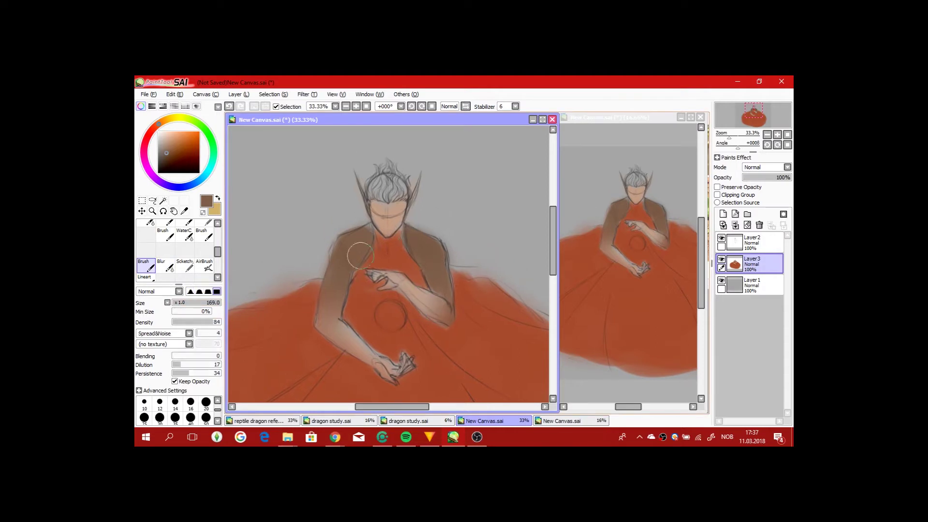
{"action": "left_click", "coordinate": [378, 209], "text": "alt"}
{"action": "left_click_drag", "start_coordinate": [367, 355], "coordinate": [341, 334]}
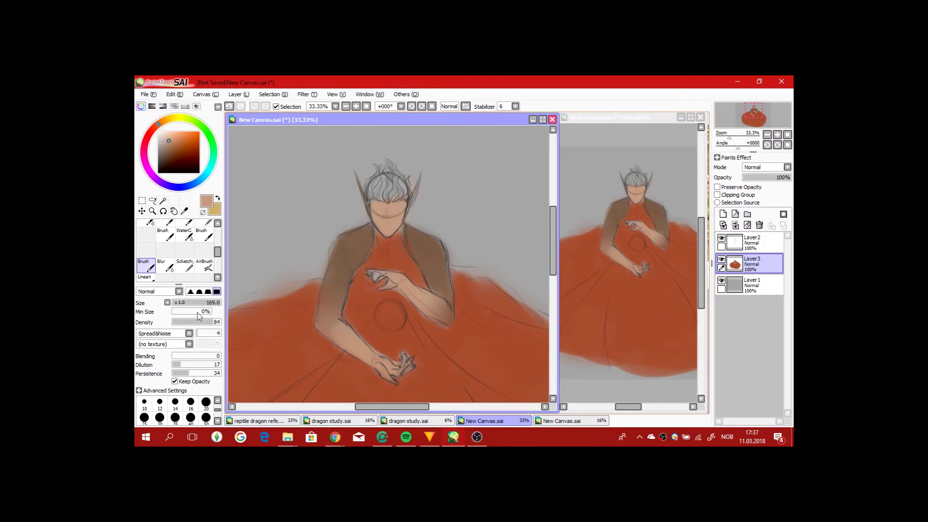
Choose a golden tone and paint the figure's hair with the size 169 brush
{"action": "key", "text": "ctrl+plus"}
{"action": "left_click", "coordinate": [176, 141]}
{"action": "mouse_move", "coordinate": [360, 213]}
{"action": "left_mouse_down"}
{"action": "mouse_move", "coordinate": [387, 227]}
{"action": "mouse_move", "coordinate": [406, 223]}
{"action": "mouse_move", "coordinate": [396, 242]}
{"action": "left_mouse_up"}
{"action": "key", "text": "ctrl+minus"}
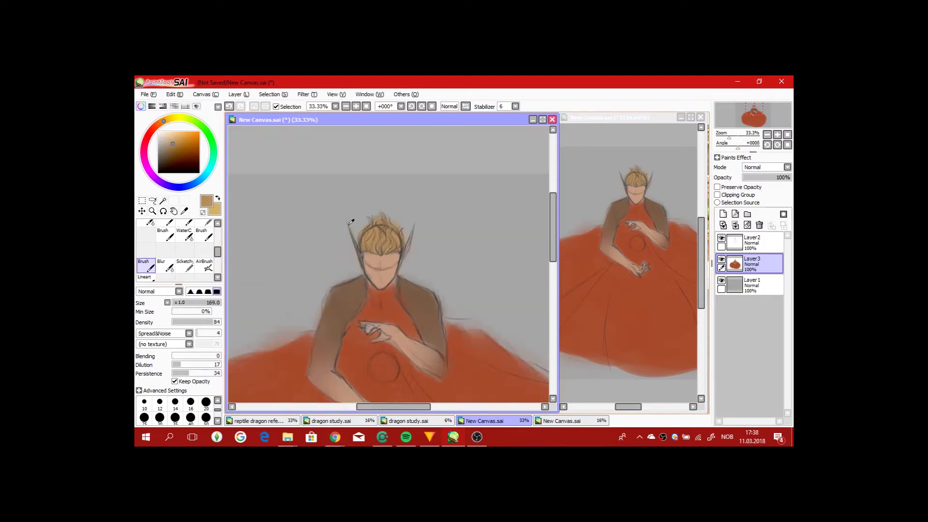
Sample the orange-red of the dress and reduce the brush to size 53
{"action": "left_click", "coordinate": [374, 294], "text": "alt"}
{"action": "key", "text": "bracketleft"}
{"action": "key", "text": "bracketleft"}
{"action": "key", "text": "bracketleft"}
{"action": "key", "text": "ctrl+minus"}
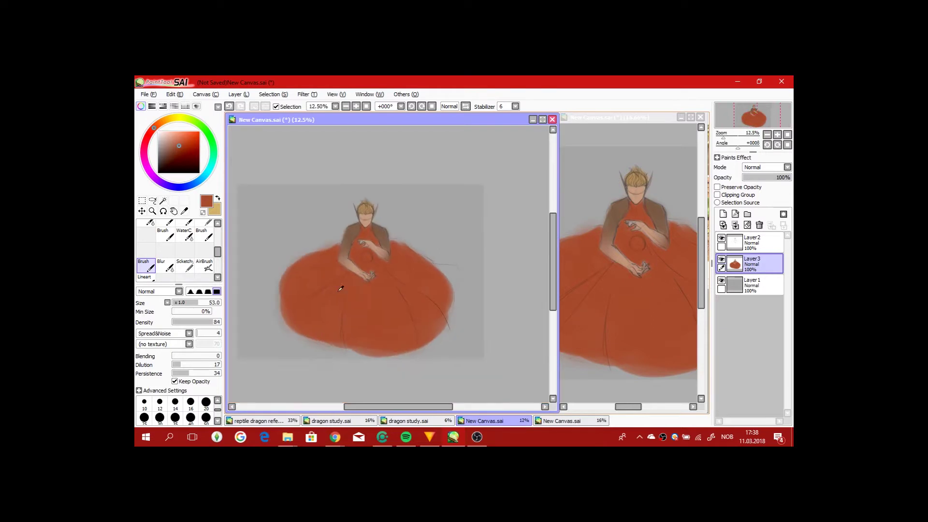
Draw the eyebrows, lowered eyes, nose and mouth on Layer2 with the size 9 Scketchy brush in dark grey
{"action": "left_click", "coordinate": [184, 265]}
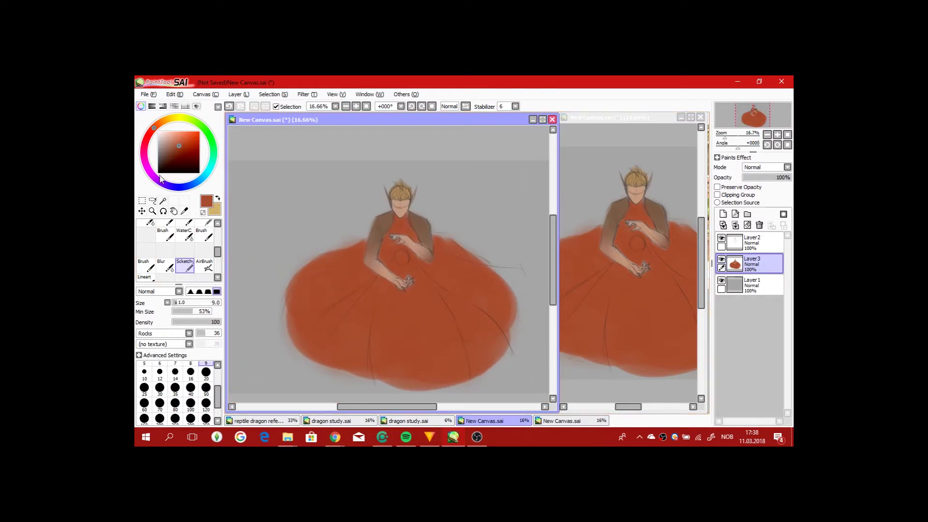
{"action": "left_click", "coordinate": [158, 162]}
{"action": "left_click", "coordinate": [752, 241]}
{"action": "scroll", "coordinate": [467, 252], "scroll_direction": "up", "scroll_amount": 4}
{"action": "scroll", "coordinate": [467, 252], "scroll_direction": "up", "scroll_amount": 3}
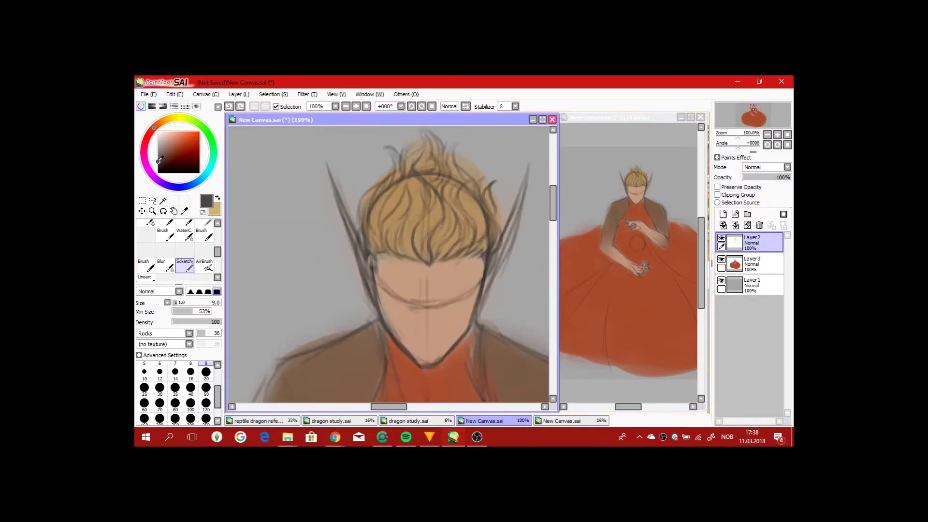
{"action": "scroll", "coordinate": [414, 294], "scroll_direction": "down", "scroll_amount": 3}
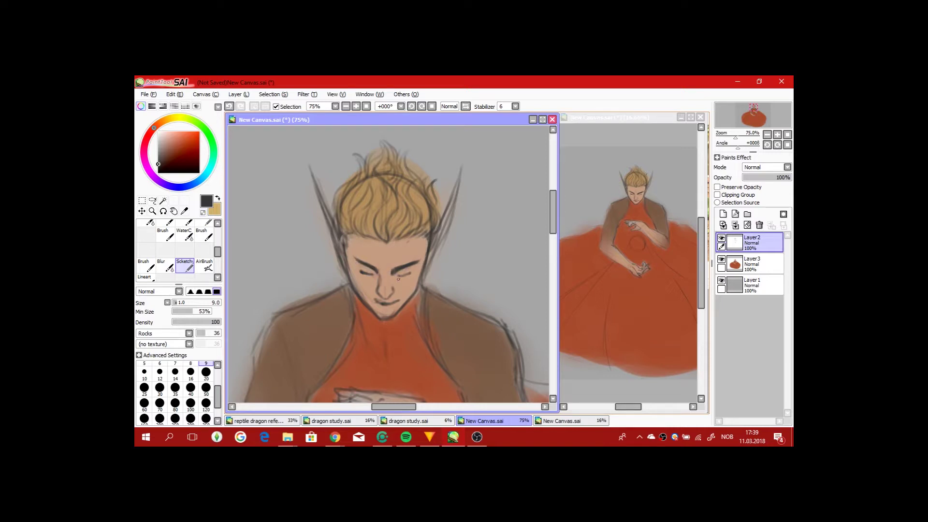
Undo the last three face strokes and refine the eyebrows and lowered eyes on Layer2
{"action": "scroll", "coordinate": [378, 282], "scroll_direction": "up", "scroll_amount": 2}
{"action": "key", "text": "ctrl+z"}
{"action": "key", "text": "ctrl+z"}
{"action": "key", "text": "ctrl+z"}
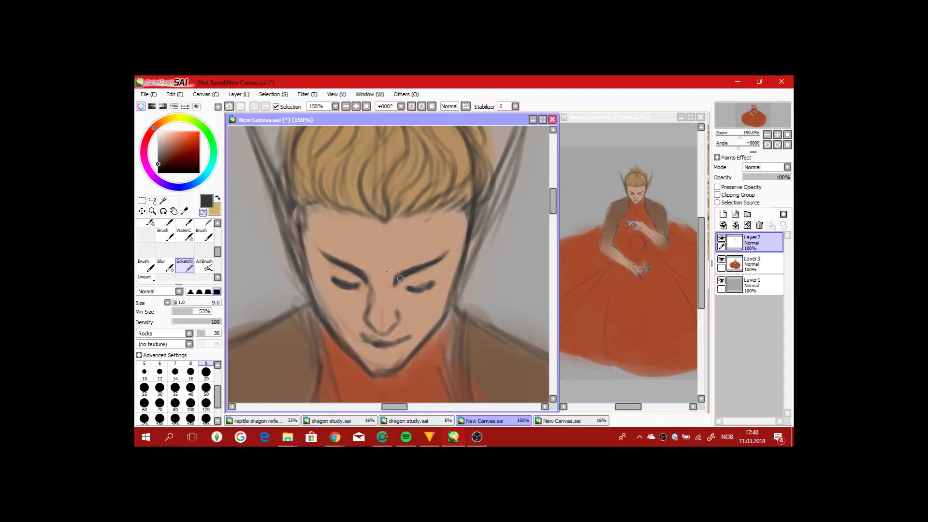
{"action": "scroll", "coordinate": [409, 282], "scroll_direction": "up", "scroll_amount": 1}
{"action": "left_click_drag", "start_coordinate": [400, 289], "coordinate": [450, 262]}
{"action": "scroll", "coordinate": [402, 285], "scroll_direction": "down", "scroll_amount": 3}
{"action": "scroll", "coordinate": [402, 283], "scroll_direction": "up", "scroll_amount": 2}
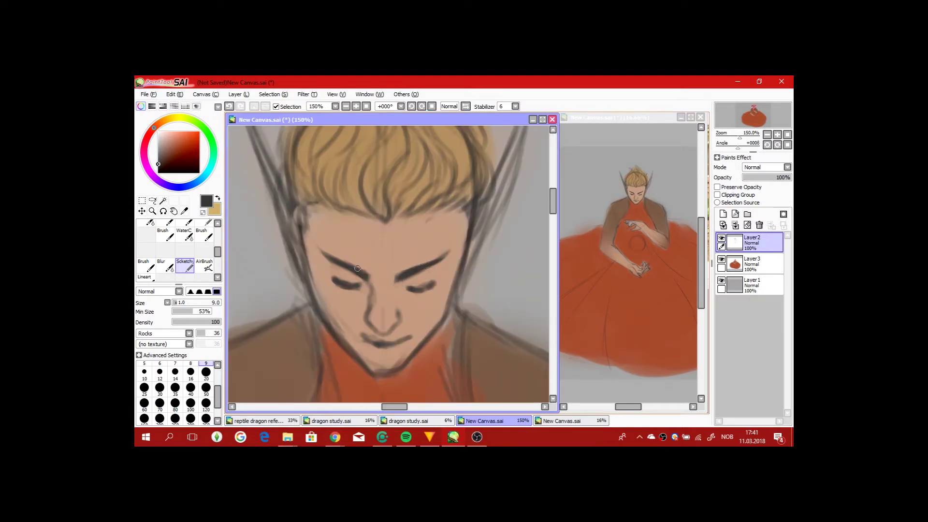
{"action": "scroll", "coordinate": [357, 268], "scroll_direction": "down", "scroll_amount": 1}
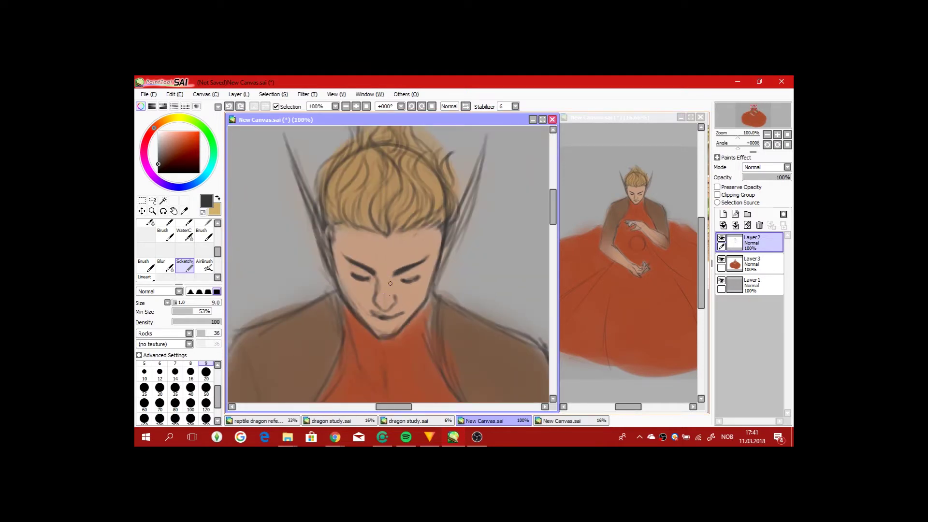
{"action": "scroll", "coordinate": [388, 295], "scroll_direction": "down", "scroll_amount": 1}
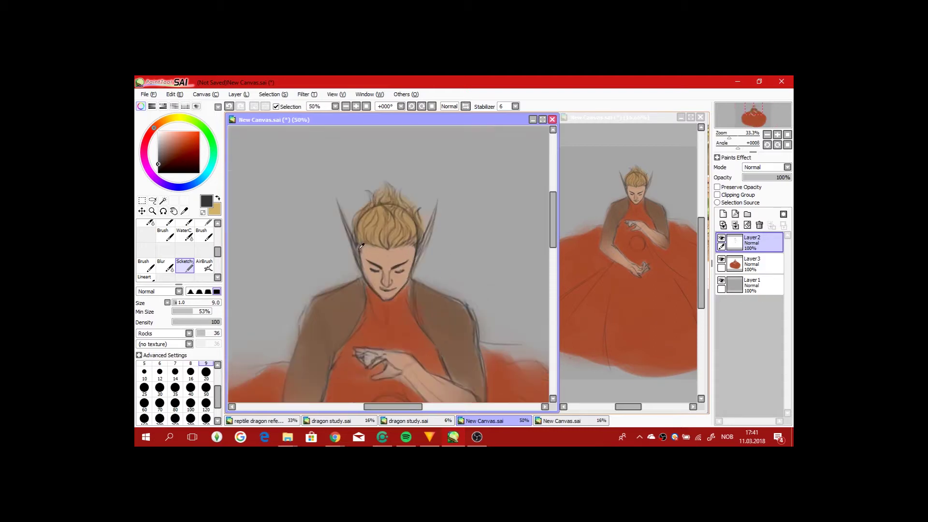
Add a new layer clipped to Layer3, set its mode to Multiply, and ready the AirBrush with a dark purple
{"action": "scroll", "coordinate": [388, 294], "scroll_direction": "down", "scroll_amount": 1}
{"action": "left_click", "coordinate": [723, 214]}
{"action": "left_click", "coordinate": [735, 196]}
{"action": "scroll", "coordinate": [388, 290], "scroll_direction": "down", "scroll_amount": 1}
{"action": "left_click", "coordinate": [168, 160]}
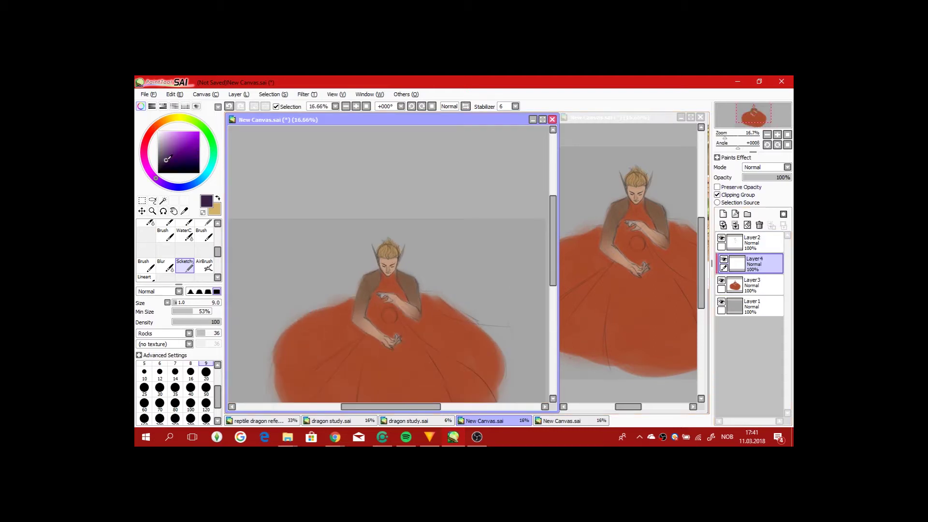
{"action": "double_click", "coordinate": [205, 265]}
{"action": "left_click", "coordinate": [561, 275]}
{"action": "left_click", "coordinate": [766, 167]}
{"action": "left_click", "coordinate": [759, 180]}
Try airbrushing purple shadows around the figure's neck with a reduced brush on the Multiply layer
{"action": "scroll", "coordinate": [390, 294], "scroll_direction": "up", "scroll_amount": 3}
{"action": "mouse_move", "coordinate": [390, 293]}
{"action": "left_mouse_down"}
{"action": "mouse_move", "coordinate": [425, 257]}
{"action": "mouse_move", "coordinate": [411, 247]}
{"action": "left_mouse_up"}
{"action": "key", "text": "ctrl+z"}
{"action": "left_click", "coordinate": [147, 166]}
{"action": "key", "text": "bracketleft"}
{"action": "left_click_drag", "start_coordinate": [237, 212], "coordinate": [235, 193]}
{"action": "key", "text": "bracketleft"}
{"action": "left_click_drag", "start_coordinate": [406, 223], "coordinate": [387, 261]}
{"action": "key", "text": "ctrl+z"}
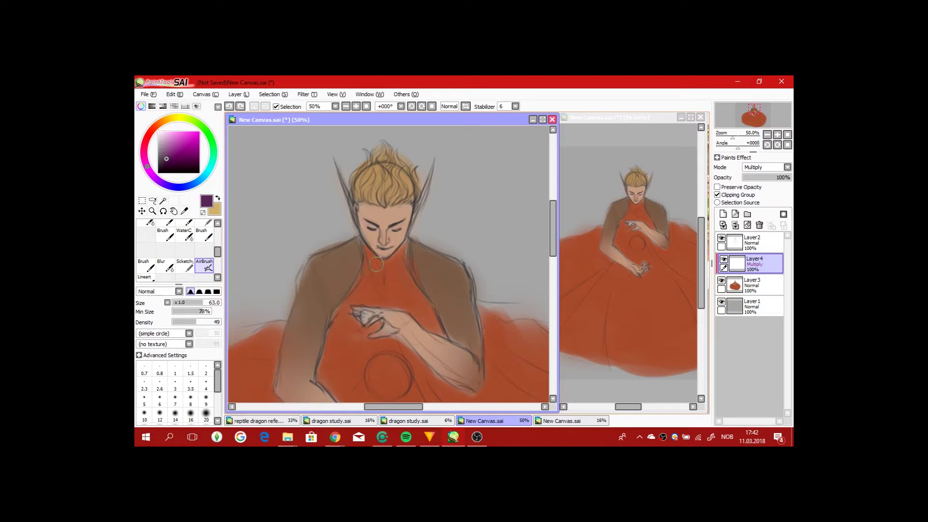
Sample the dress's orange-red and airbrush broad fold shadows over the skirt with an enlarged brush
{"action": "scroll", "coordinate": [389, 290], "scroll_direction": "down", "scroll_amount": 1}
{"action": "left_click", "coordinate": [424, 337], "text": "alt"}
{"action": "scroll", "coordinate": [423, 337], "scroll_direction": "down", "scroll_amount": 1}
{"action": "key", "text": "bracketright"}
{"action": "key", "text": "bracketright"}
{"action": "key", "text": "bracketright"}
{"action": "key", "text": "bracketright"}
{"action": "key", "text": "bracketright"}
{"action": "mouse_move", "coordinate": [443, 329]}
{"action": "left_mouse_down"}
{"action": "mouse_move", "coordinate": [426, 368]}
{"action": "mouse_move", "coordinate": [377, 338]}
{"action": "mouse_move", "coordinate": [353, 348]}
{"action": "mouse_move", "coordinate": [329, 300]}
{"action": "left_mouse_up"}
Sample the sleeve brown and airbrush shadows on the sleeves with the brush reduced to size 112
{"action": "scroll", "coordinate": [329, 299], "scroll_direction": "up", "scroll_amount": 3}
{"action": "key", "text": "bracketleft"}
{"action": "key", "text": "bracketleft"}
{"action": "key", "text": "bracketleft"}
{"action": "key", "text": "bracketleft"}
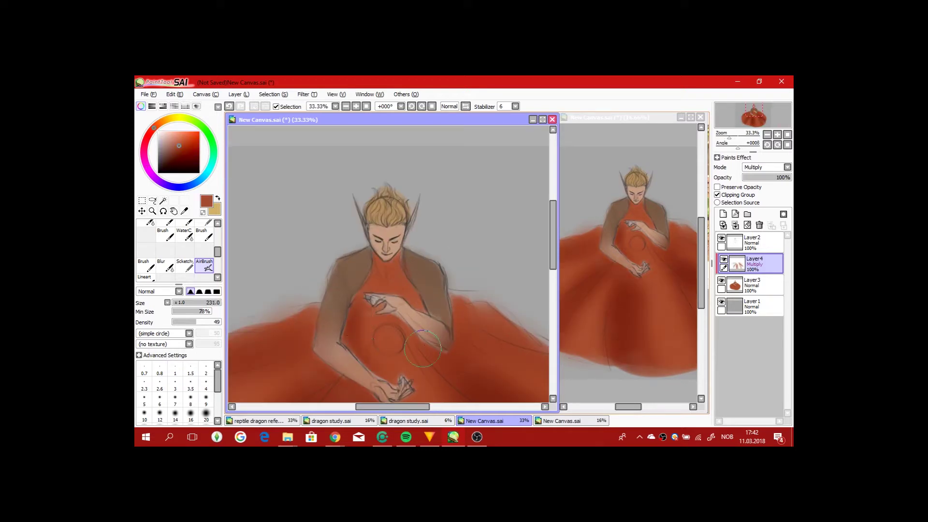
{"action": "left_click", "coordinate": [426, 276], "text": "alt"}
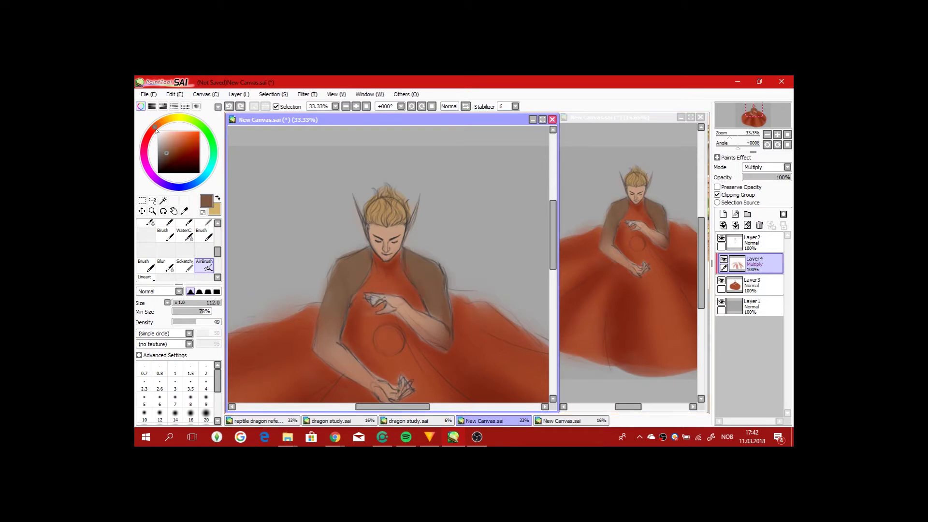
Choose a light skin tone and airbrush soft shadows over the face with a much smaller brush on the Multiply layer
{"action": "left_click", "coordinate": [169, 141]}
{"action": "scroll", "coordinate": [375, 249], "scroll_direction": "up", "scroll_amount": 3}
{"action": "key", "text": "bracketleft"}
{"action": "key", "text": "bracketleft"}
{"action": "key", "text": "bracketleft"}
{"action": "key", "text": "bracketleft"}
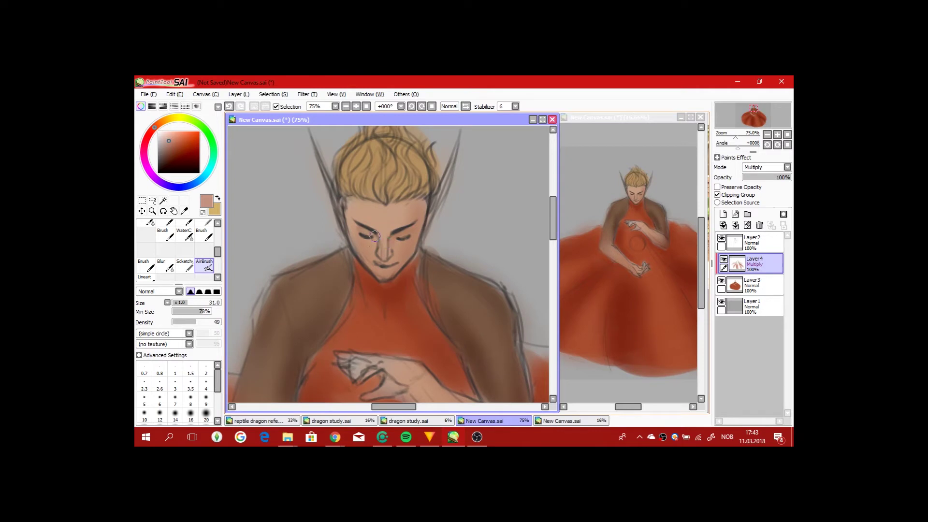
{"action": "key", "text": "bracketleft"}
{"action": "key", "text": "bracketleft"}
{"action": "key", "text": "bracketleft"}
{"action": "key", "text": "bracketleft"}
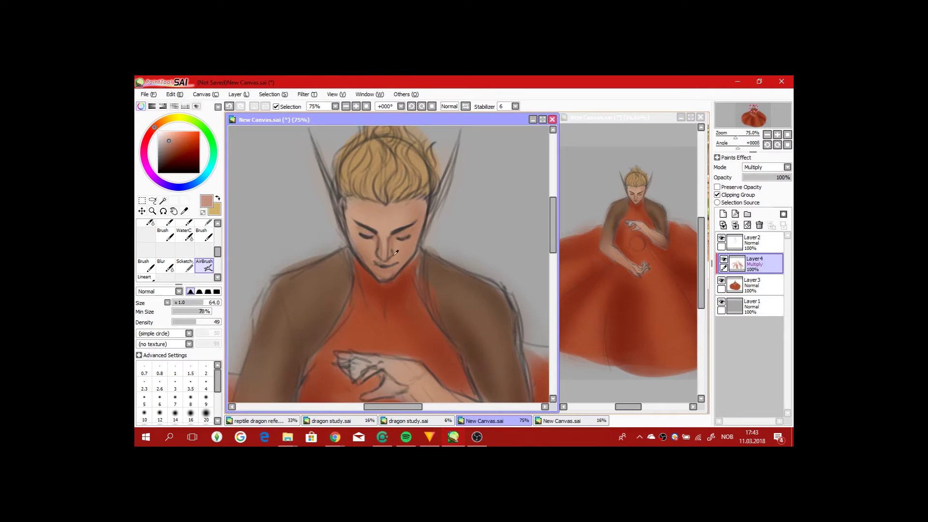
Airbrush warm shadows into the golden hair with the brush at size 26
{"action": "scroll", "coordinate": [413, 227], "scroll_direction": "up", "scroll_amount": 1}
{"action": "scroll", "coordinate": [374, 243], "scroll_direction": "down", "scroll_amount": 2}
{"action": "left_click_drag", "start_coordinate": [374, 243], "coordinate": [384, 236]}
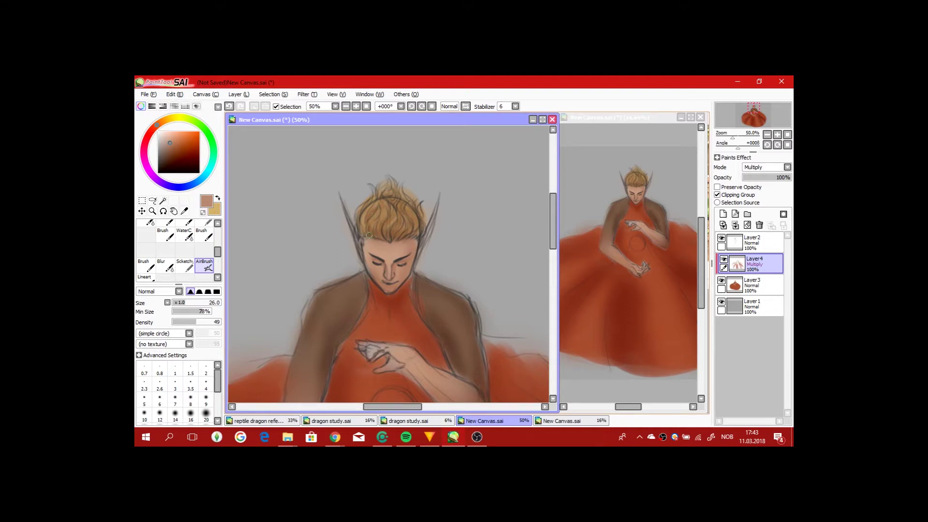
Airbrush soft skin shadows along both forearms and around the hands on the Multiply layer with an enlarged brush
{"action": "left_click_drag", "start_coordinate": [377, 279], "coordinate": [405, 198]}
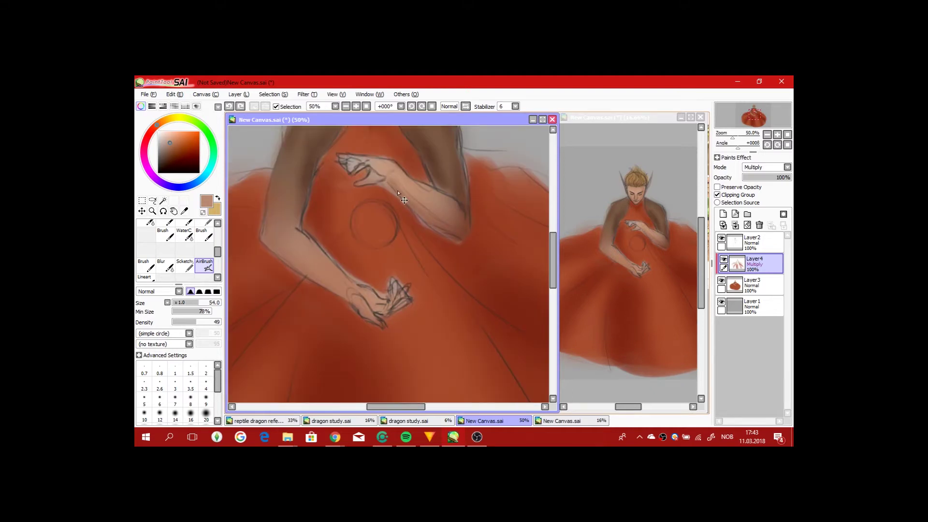
{"action": "left_click_drag", "start_coordinate": [290, 239], "coordinate": [304, 238]}
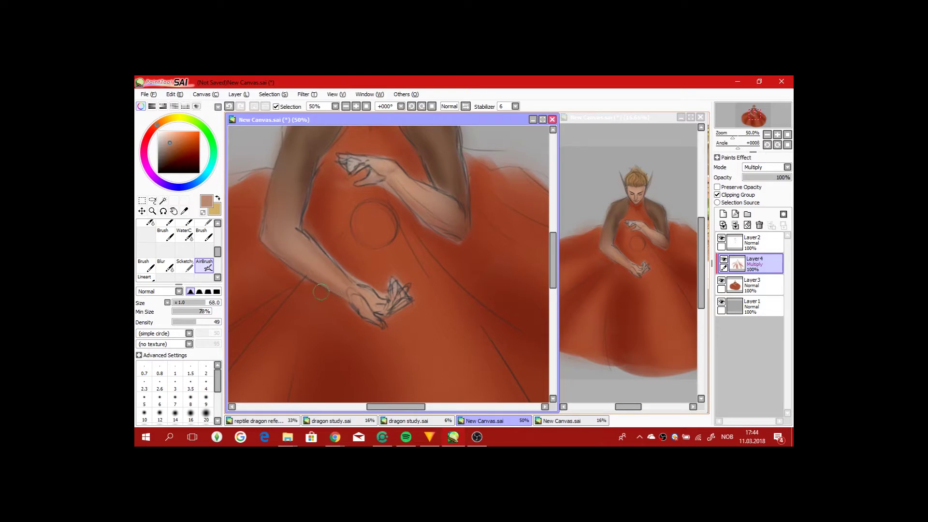
{"action": "left_click_drag", "start_coordinate": [396, 242], "coordinate": [379, 238]}
Add a new layer clipped above the Multiply layer, set its mode to Luminosity, and choose a bright orange
{"action": "left_click", "coordinate": [723, 214]}
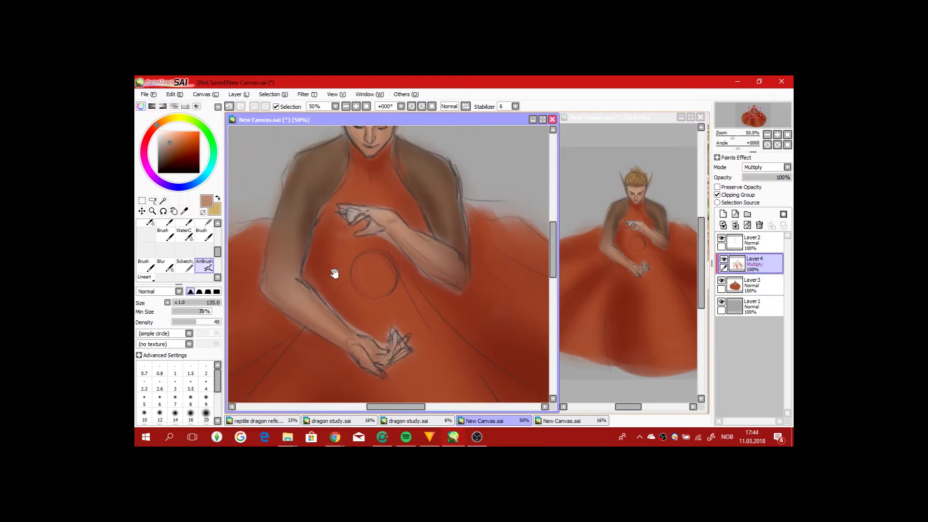
{"action": "left_click", "coordinate": [727, 195]}
{"action": "left_click", "coordinate": [767, 167]}
{"action": "left_click", "coordinate": [759, 200]}
{"action": "left_click", "coordinate": [163, 121]}
{"action": "left_click", "coordinate": [199, 132]}
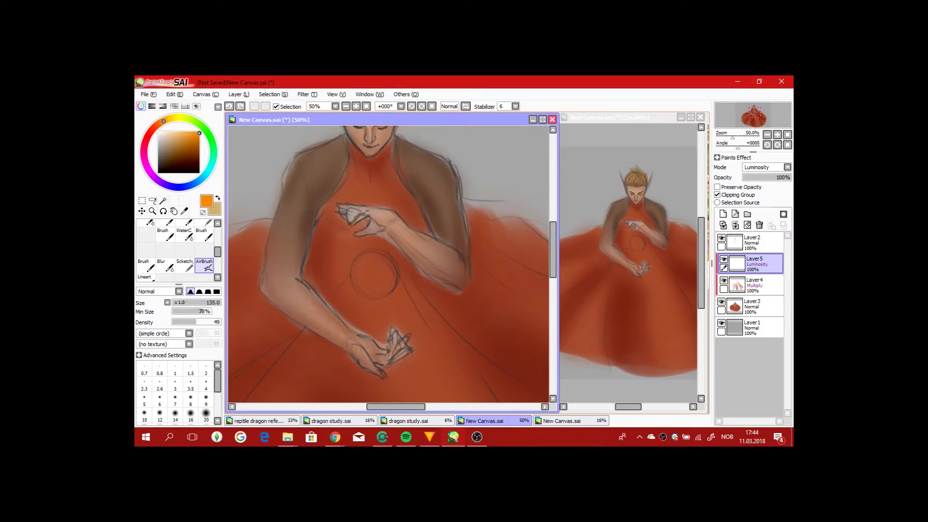
Sample a light skin tone and airbrush highlights on the face at size 33 and into the hair at size 16
{"action": "scroll", "coordinate": [314, 279], "scroll_direction": "down", "scroll_amount": 1}
{"action": "left_click", "coordinate": [333, 227], "text": "alt"}
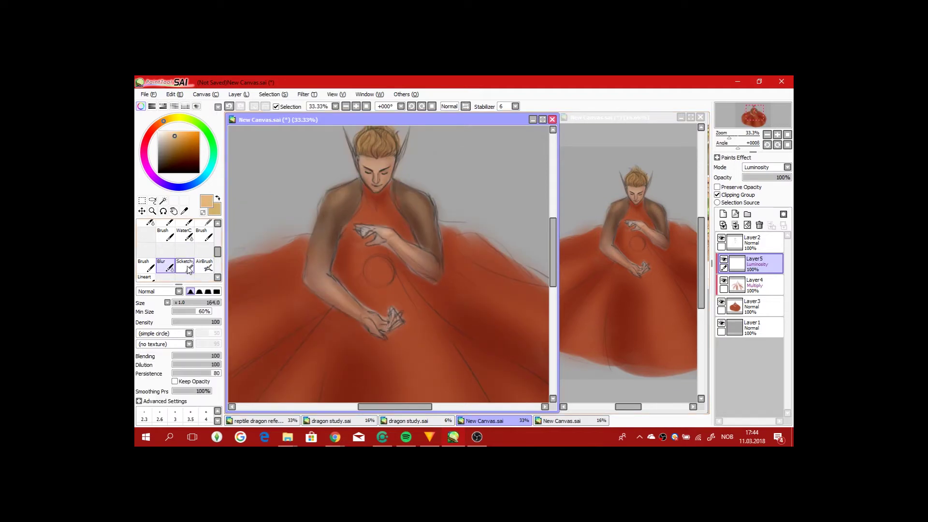
{"action": "scroll", "coordinate": [377, 228], "scroll_direction": "up", "scroll_amount": 2}
{"action": "left_click_drag", "start_coordinate": [376, 228], "coordinate": [429, 319]}
{"action": "left_click_drag", "start_coordinate": [425, 263], "coordinate": [404, 259]}
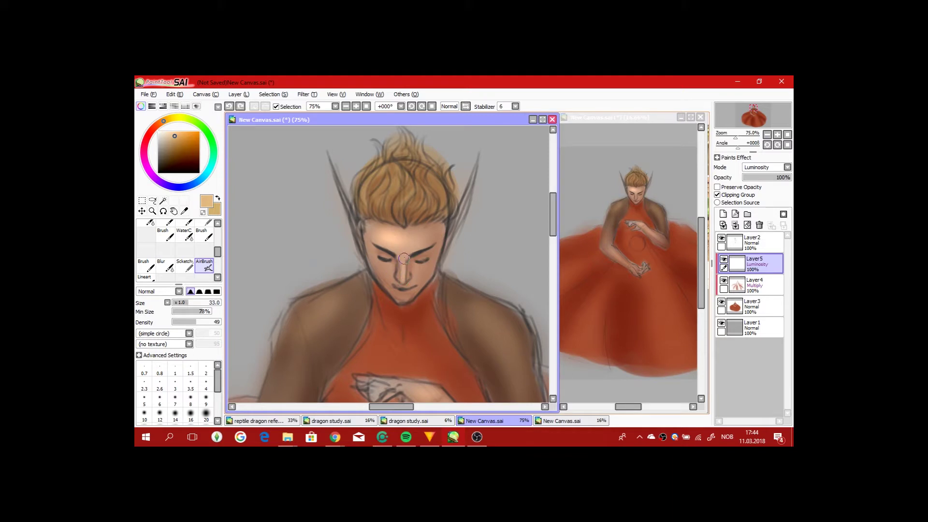
{"action": "left_click_drag", "start_coordinate": [387, 277], "coordinate": [389, 303]}
{"action": "left_click_drag", "start_coordinate": [420, 235], "coordinate": [387, 221]}
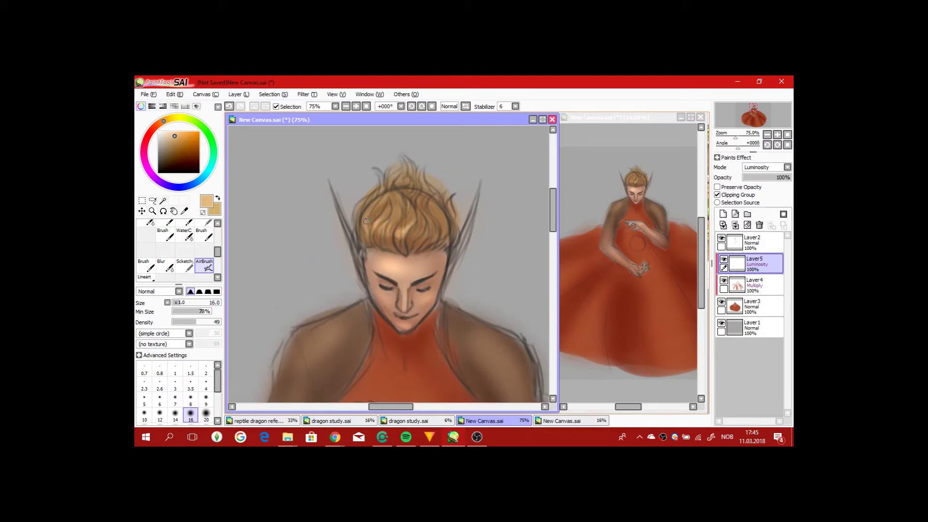
Sample the dress's red and airbrush broad highlights along the skirt folds with the brush enlarged to size 391
{"action": "scroll", "coordinate": [397, 196], "scroll_direction": "down", "scroll_amount": 6}
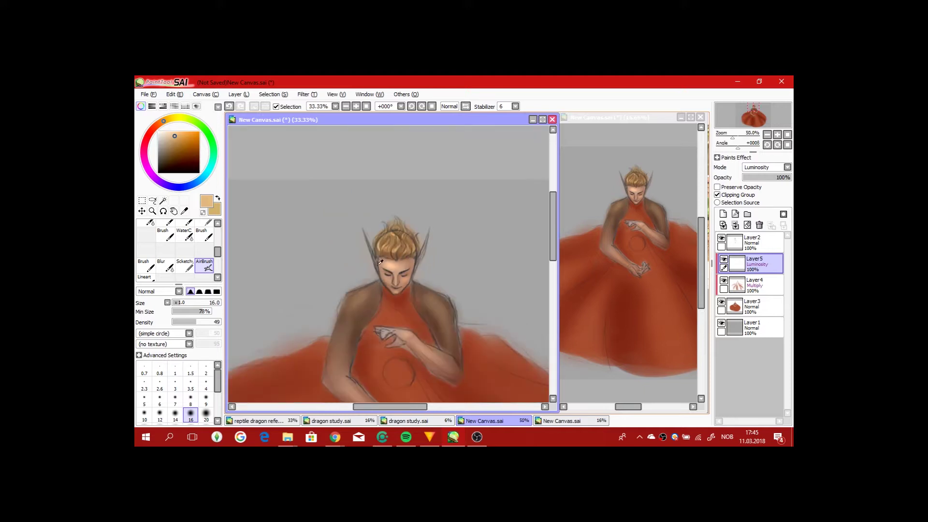
{"action": "left_click", "coordinate": [364, 301], "text": "alt"}
{"action": "mouse_move", "coordinate": [411, 300]}
{"action": "left_mouse_down"}
{"action": "mouse_move", "coordinate": [425, 296]}
{"action": "mouse_move", "coordinate": [413, 245]}
{"action": "mouse_move", "coordinate": [479, 266]}
{"action": "mouse_move", "coordinate": [407, 321]}
{"action": "mouse_move", "coordinate": [425, 325]}
{"action": "mouse_move", "coordinate": [375, 304]}
{"action": "left_mouse_up"}
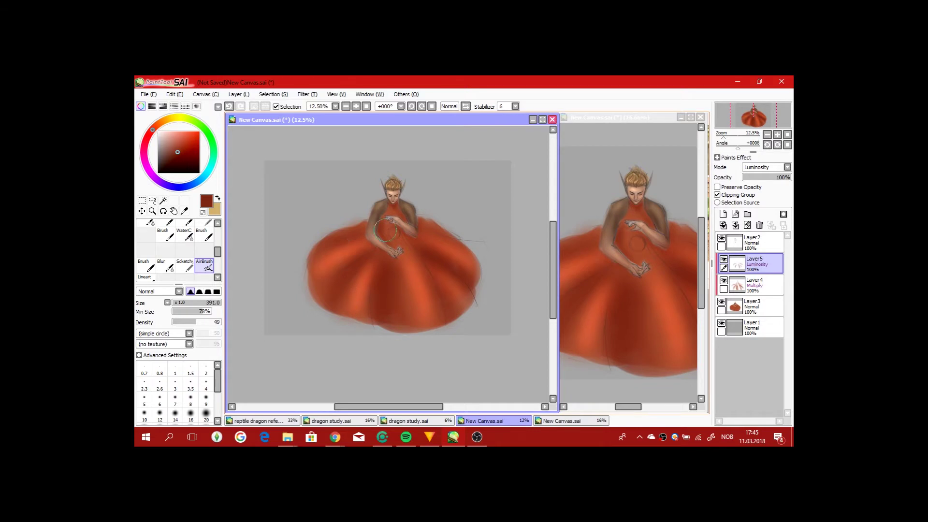
{"action": "scroll", "coordinate": [392, 261], "scroll_direction": "up", "scroll_amount": 1}
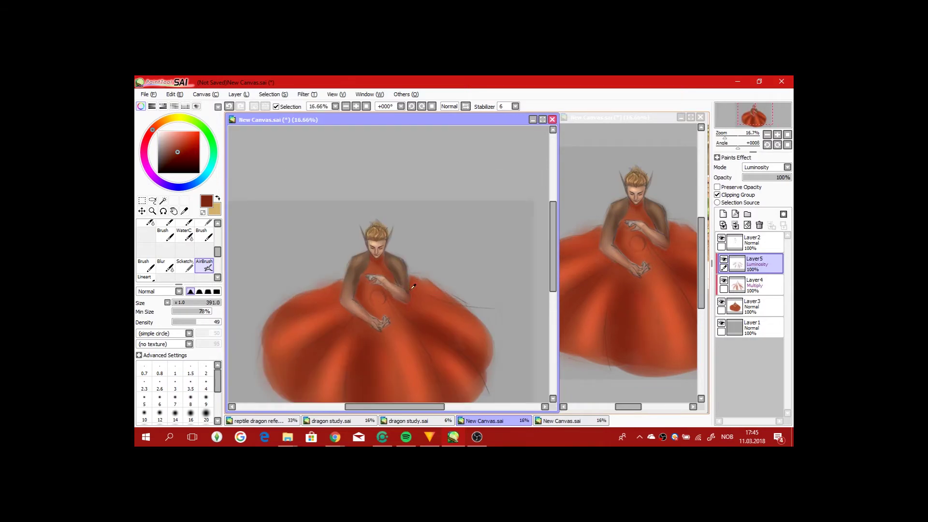
{"action": "left_click", "coordinate": [145, 94]}
{"action": "left_click", "coordinate": [477, 437]}
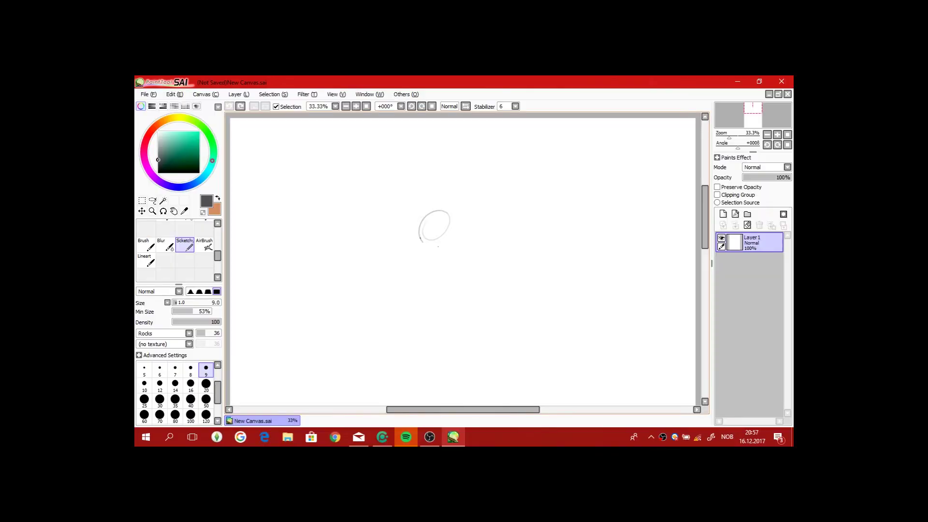
Sketch an oval head with crossing face guidelines on the blank canvas at brush size 9, and erase the trial neck lines
{"action": "left_click_drag", "start_coordinate": [444, 215], "coordinate": [438, 242]}
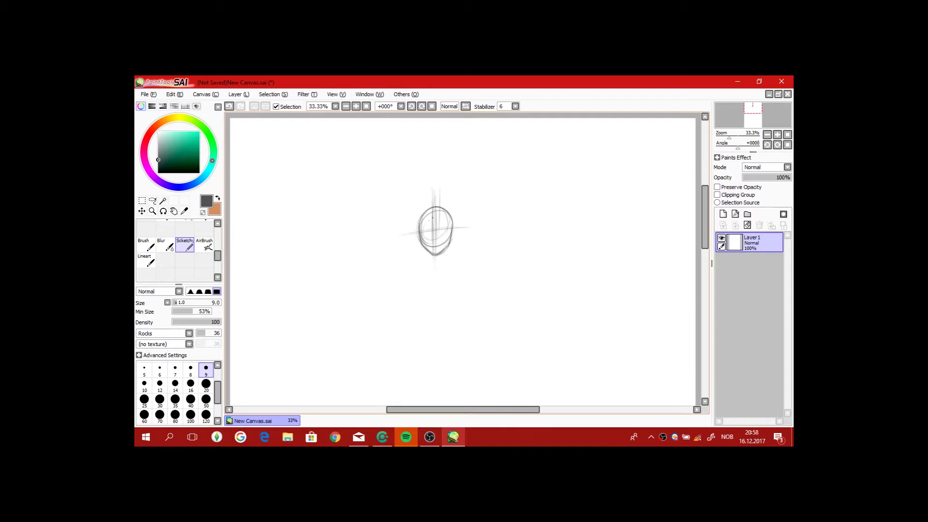
{"action": "scroll", "coordinate": [418, 222], "scroll_direction": "up", "scroll_amount": 2}
{"action": "scroll", "coordinate": [435, 218], "scroll_direction": "down", "scroll_amount": 3}
{"action": "scroll", "coordinate": [460, 203], "scroll_direction": "up", "scroll_amount": 2}
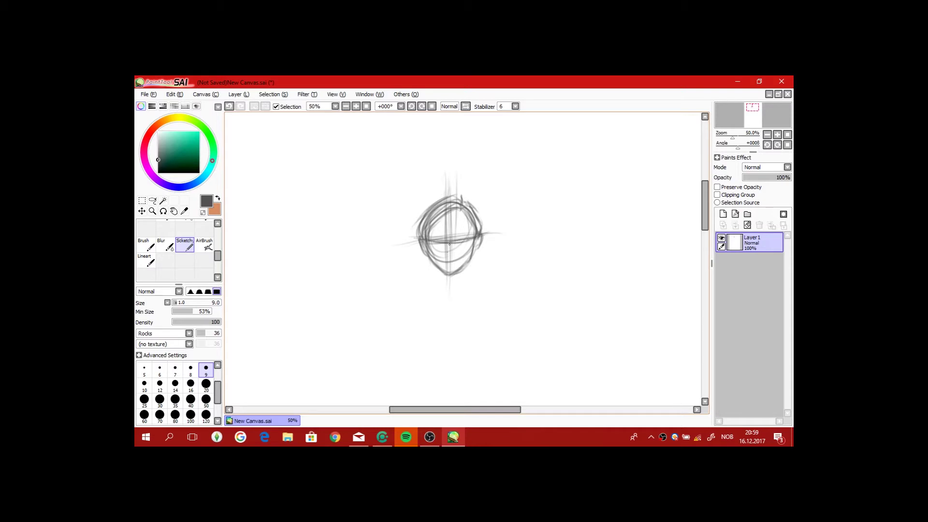
{"action": "key", "text": "e"}
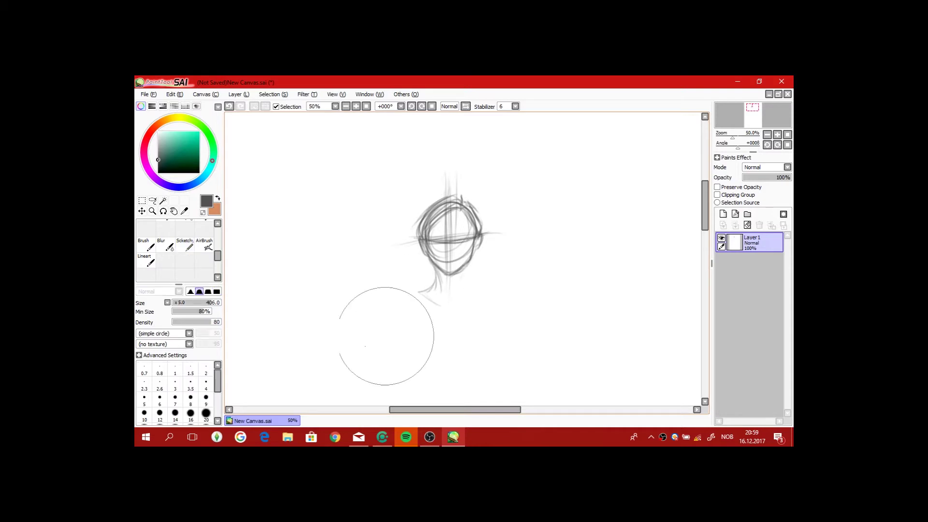
{"action": "key", "text": "n"}
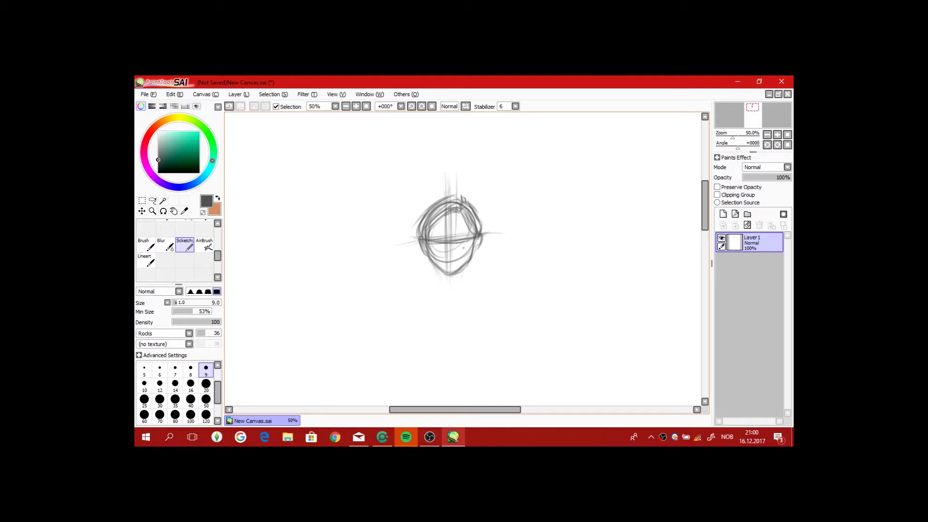
Sketch long wavy hair falling on both sides of the head, erasing and redrawing the loose locks beside the face
{"action": "mouse_move", "coordinate": [463, 195]}
{"action": "left_mouse_down"}
{"action": "mouse_move", "coordinate": [436, 268]}
{"action": "mouse_move", "coordinate": [494, 295]}
{"action": "left_mouse_up"}
{"action": "mouse_move", "coordinate": [424, 254]}
{"action": "left_mouse_down"}
{"action": "mouse_move", "coordinate": [411, 288]}
{"action": "mouse_move", "coordinate": [410, 280]}
{"action": "left_mouse_up"}
{"action": "mouse_move", "coordinate": [419, 242]}
{"action": "left_mouse_down"}
{"action": "mouse_move", "coordinate": [419, 279]}
{"action": "mouse_move", "coordinate": [402, 293]}
{"action": "mouse_move", "coordinate": [410, 290]}
{"action": "mouse_move", "coordinate": [411, 320]}
{"action": "left_mouse_up"}
{"action": "left_click_drag", "start_coordinate": [425, 277], "coordinate": [416, 319]}
{"action": "key", "text": "e"}
{"action": "mouse_move", "coordinate": [411, 264]}
{"action": "left_mouse_down"}
{"action": "mouse_move", "coordinate": [407, 286]}
{"action": "mouse_move", "coordinate": [410, 324]}
{"action": "left_mouse_up"}
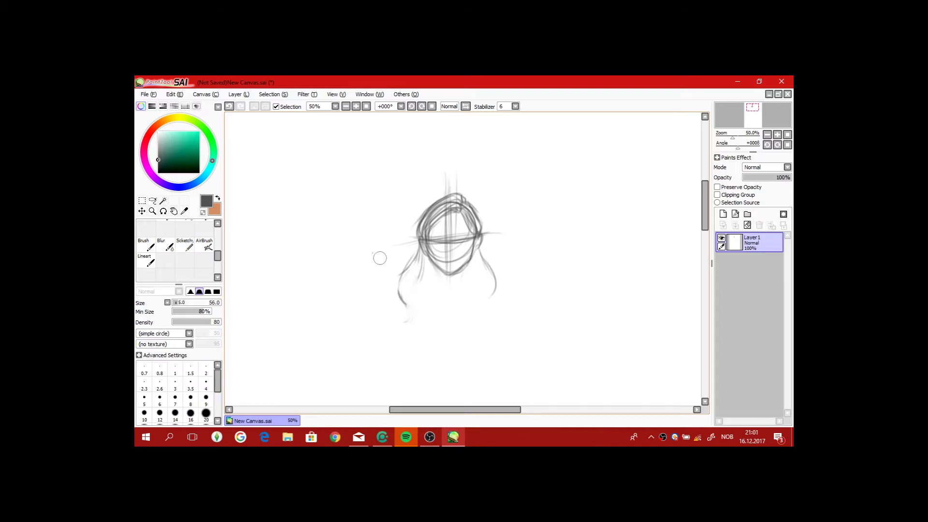
{"action": "key", "text": "n"}
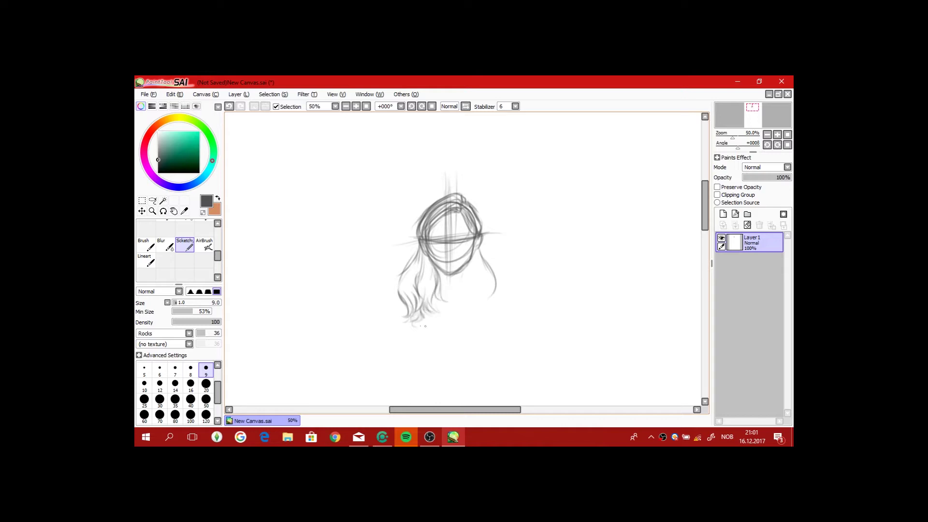
{"action": "left_click_drag", "start_coordinate": [481, 282], "coordinate": [485, 313]}
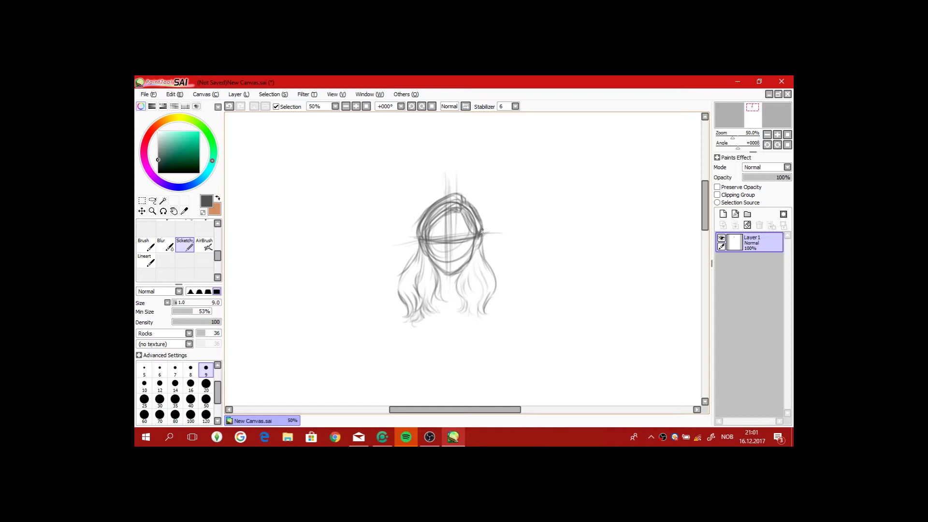
Sketch the shoulders, upper arms and lower edge of the bust, and replace the V-shaped neckline with a rounded one
{"action": "scroll", "coordinate": [448, 312], "scroll_direction": "down", "scroll_amount": 1}
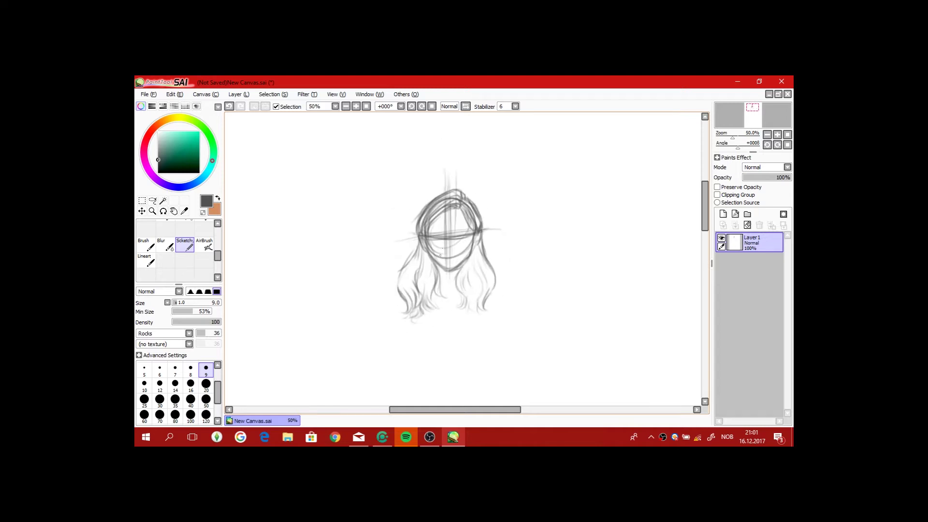
{"action": "scroll", "coordinate": [449, 233], "scroll_direction": "down", "scroll_amount": 3}
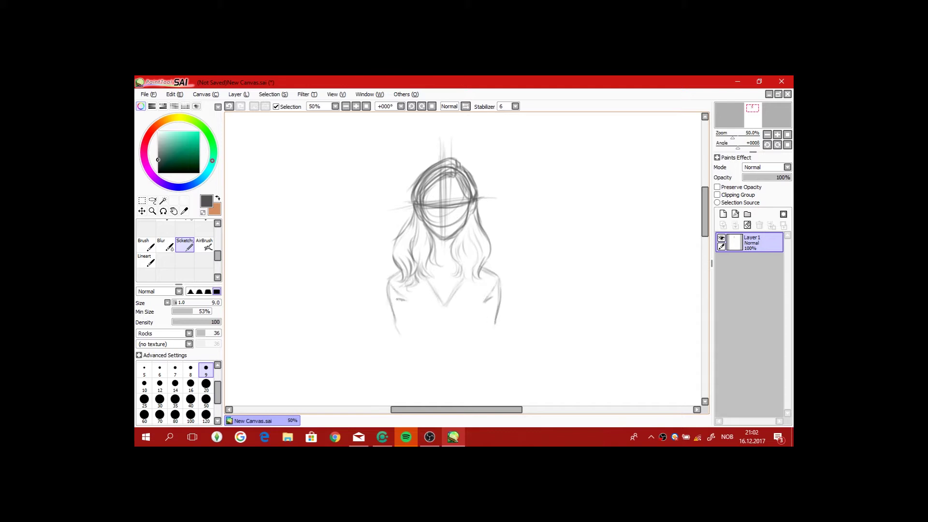
{"action": "left_click_drag", "start_coordinate": [404, 333], "coordinate": [503, 329]}
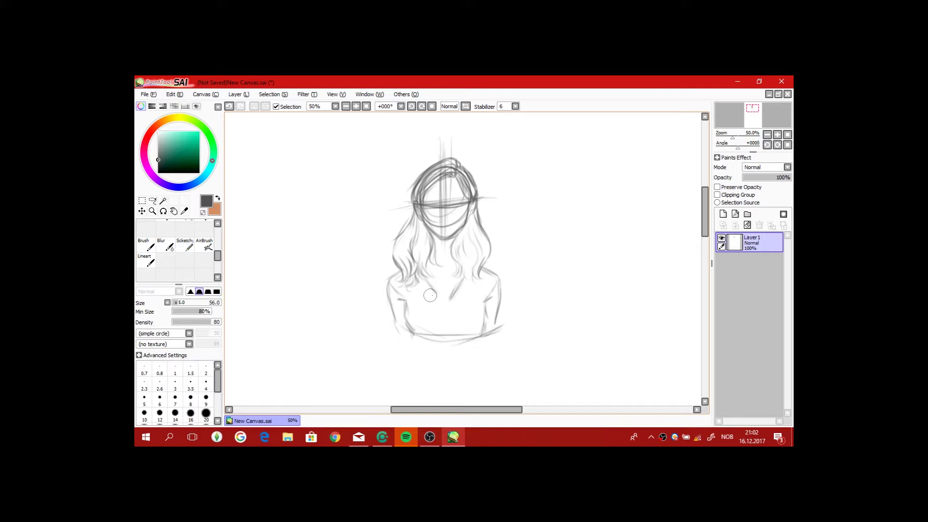
{"action": "key", "text": "ctrl+z"}
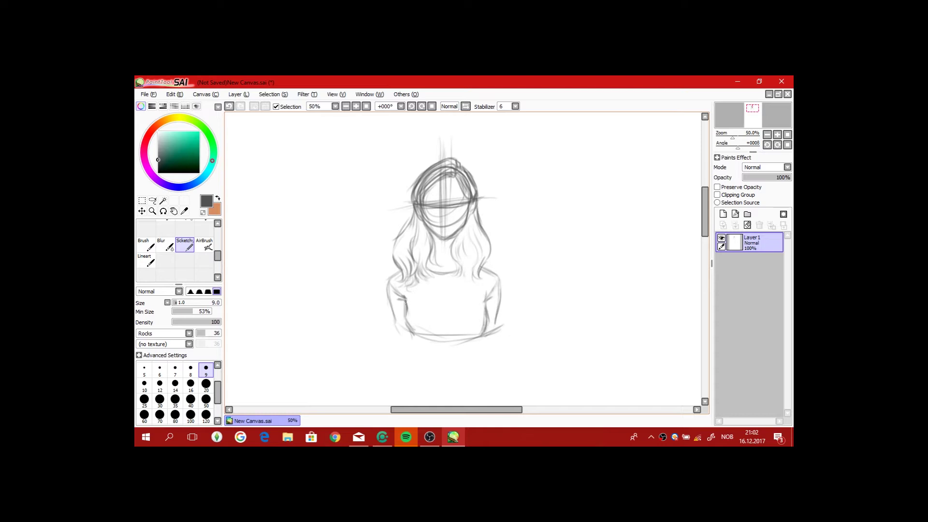
Erase and redraw the torso sides and the curved lower edge of the bust, cleaning up the overlapping lines
{"action": "mouse_move", "coordinate": [405, 304]}
{"action": "left_mouse_down"}
{"action": "mouse_move", "coordinate": [415, 329]}
{"action": "mouse_move", "coordinate": [478, 339]}
{"action": "left_mouse_up"}
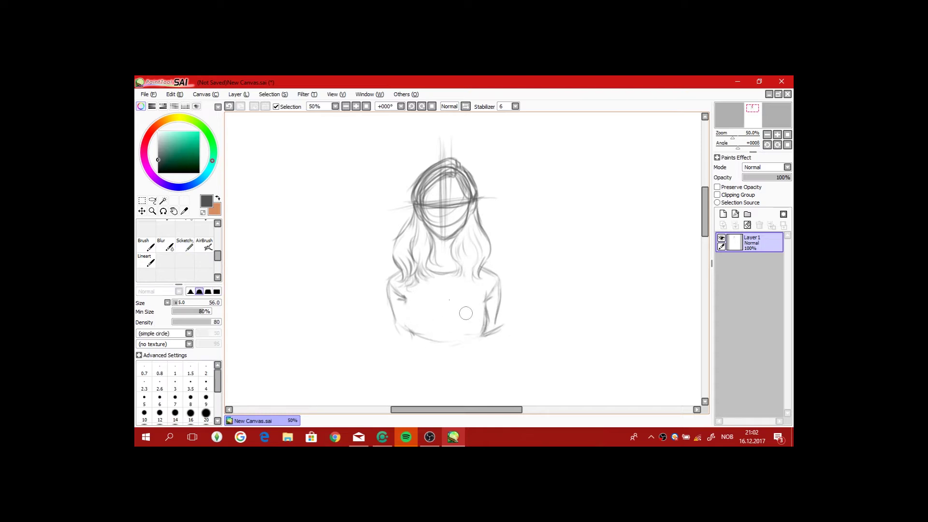
{"action": "scroll", "coordinate": [445, 278], "scroll_direction": "up", "scroll_amount": 2}
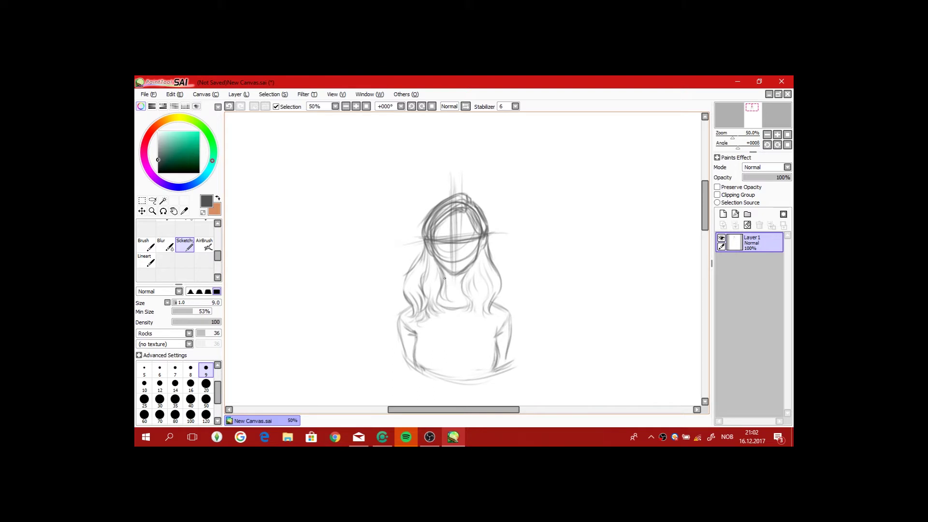
{"action": "scroll", "coordinate": [452, 273], "scroll_direction": "down", "scroll_amount": 1}
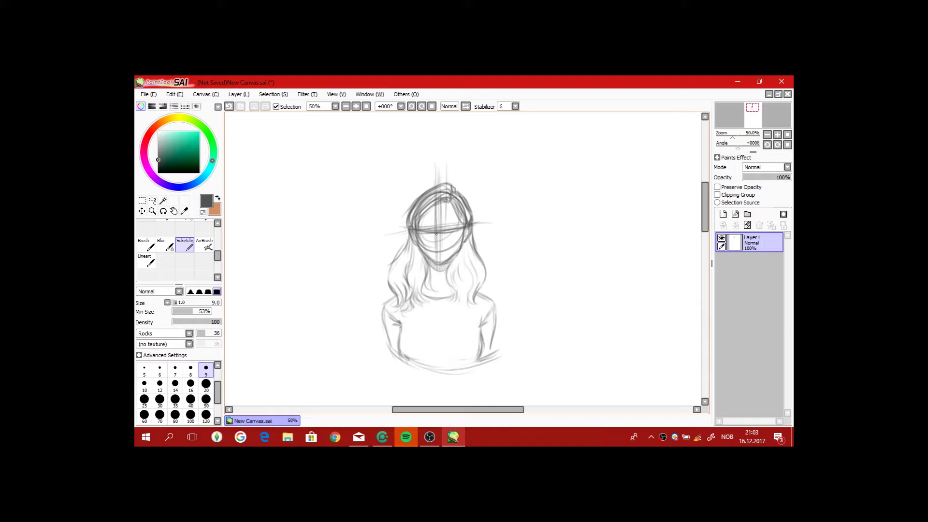
{"action": "mouse_move", "coordinate": [431, 367]}
{"action": "left_mouse_down"}
{"action": "mouse_move", "coordinate": [456, 366]}
{"action": "mouse_move", "coordinate": [481, 357]}
{"action": "left_mouse_up"}
{"action": "mouse_move", "coordinate": [423, 337]}
{"action": "left_mouse_down"}
{"action": "mouse_move", "coordinate": [499, 350]}
{"action": "mouse_move", "coordinate": [437, 373]}
{"action": "mouse_move", "coordinate": [447, 369]}
{"action": "left_mouse_up"}
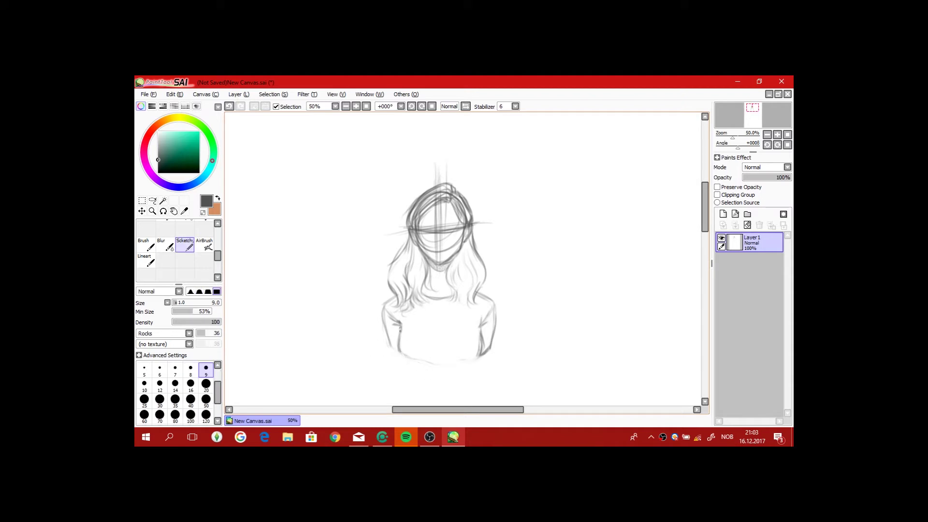
Erase the construction lines inside the face, leaving the face outline and hair intact
{"action": "left_click_drag", "start_coordinate": [486, 258], "coordinate": [501, 284]}
{"action": "key", "text": "e"}
{"action": "mouse_move", "coordinate": [449, 241]}
{"action": "left_mouse_down"}
{"action": "mouse_move", "coordinate": [451, 260]}
{"action": "mouse_move", "coordinate": [463, 268]}
{"action": "mouse_move", "coordinate": [444, 271]}
{"action": "mouse_move", "coordinate": [437, 254]}
{"action": "mouse_move", "coordinate": [450, 263]}
{"action": "mouse_move", "coordinate": [459, 237]}
{"action": "left_mouse_up"}
{"action": "key", "text": "b"}
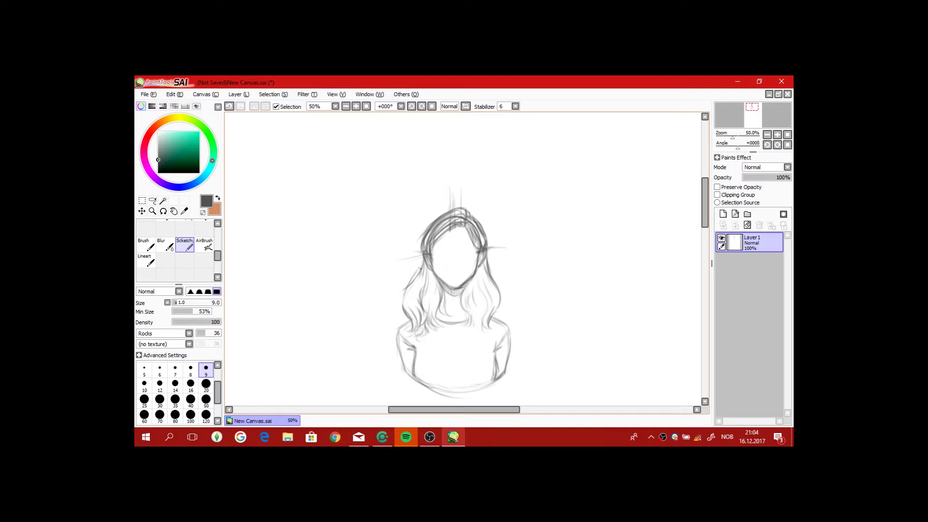
Sketch short upper-lid lines for both eyes and outline one eye on the cleared face
{"action": "left_click_drag", "start_coordinate": [420, 268], "coordinate": [447, 232]}
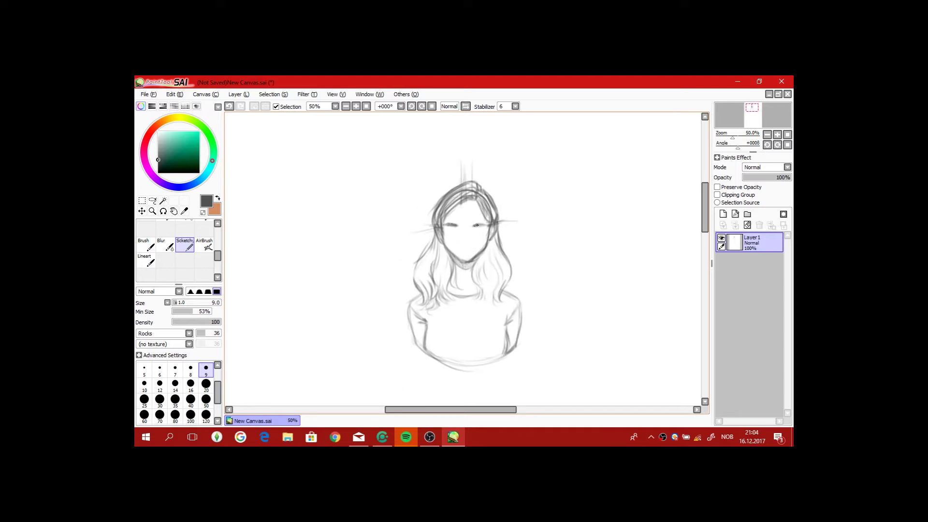
{"action": "scroll", "coordinate": [465, 239], "scroll_direction": "up", "scroll_amount": 2}
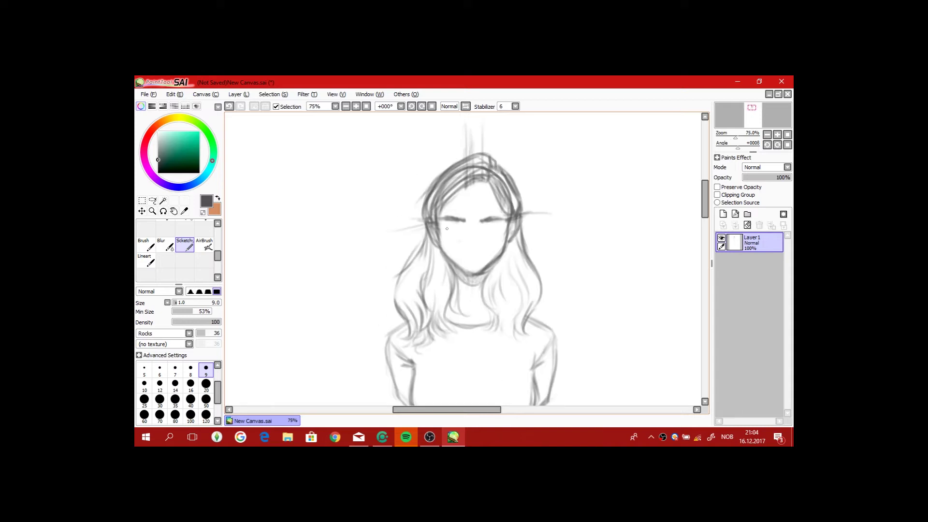
{"action": "mouse_move", "coordinate": [450, 224]}
{"action": "left_mouse_down"}
{"action": "mouse_move", "coordinate": [498, 226]}
{"action": "mouse_move", "coordinate": [480, 211]}
{"action": "mouse_move", "coordinate": [449, 215]}
{"action": "left_mouse_up"}
Place a copy of the outlined eye on the other side of the face and merge its layer into the sketch
{"action": "key", "text": "ctrl+t"}
{"action": "left_click_drag", "start_coordinate": [344, 289], "coordinate": [382, 286]}
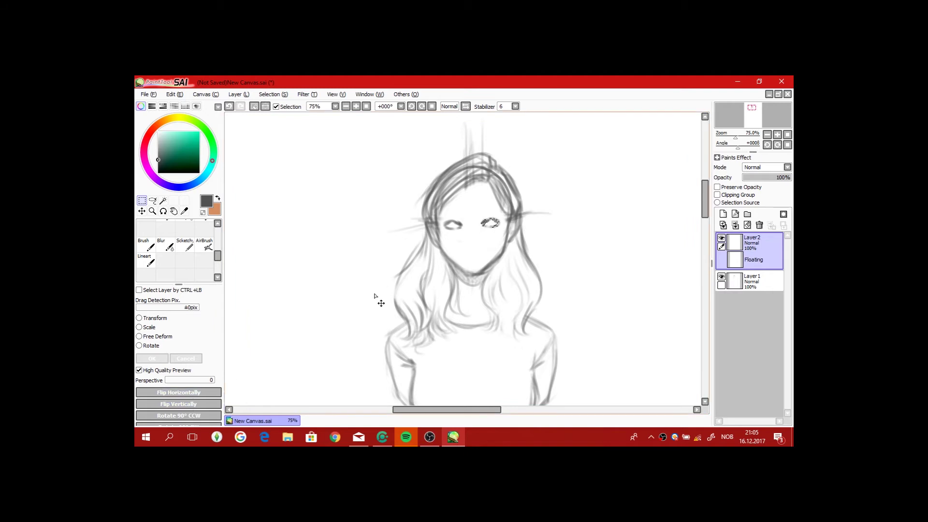
{"action": "key", "text": "Return"}
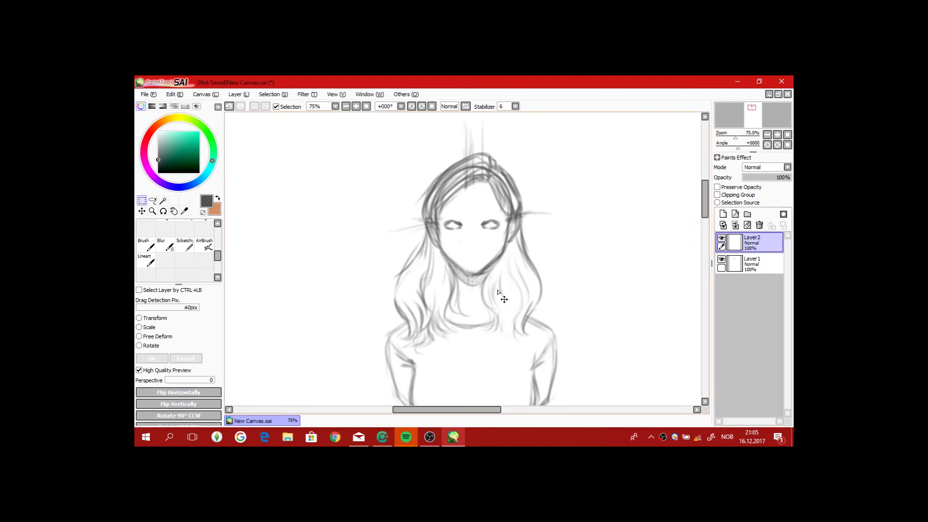
{"action": "left_click", "coordinate": [734, 225]}
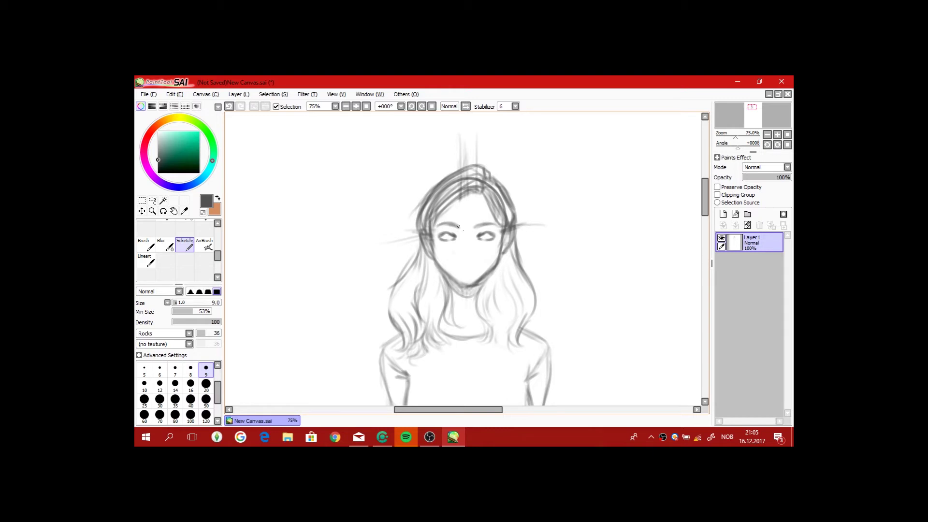
Complete the facial features by sketching a small rounded nose and a narrow mouth below the eyes
{"action": "scroll", "coordinate": [447, 224], "scroll_direction": "down", "scroll_amount": 2}
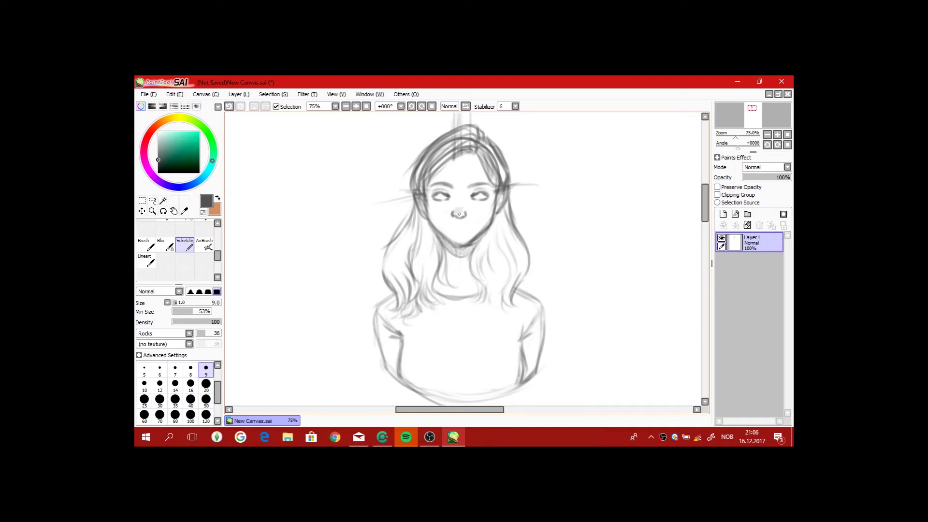
{"action": "scroll", "coordinate": [460, 214], "scroll_direction": "up", "scroll_amount": 1}
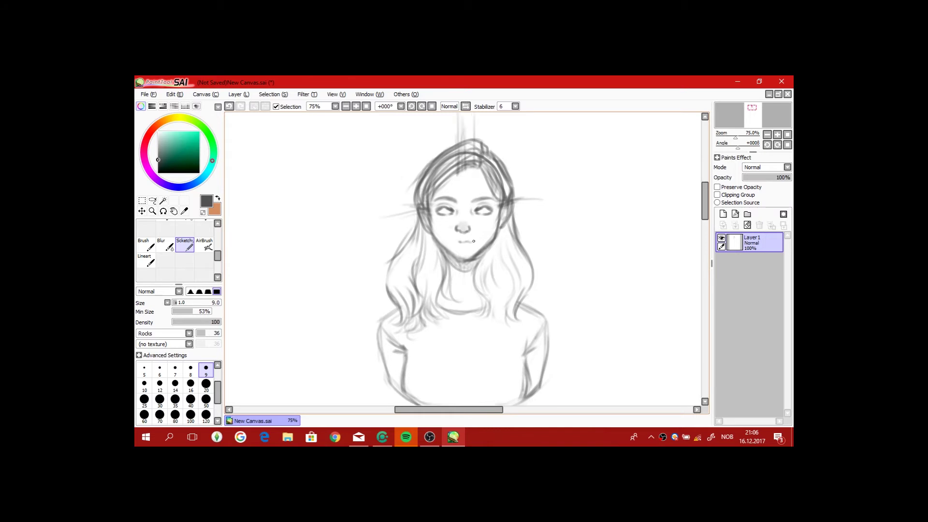
{"action": "scroll", "coordinate": [472, 247], "scroll_direction": "down", "scroll_amount": 2}
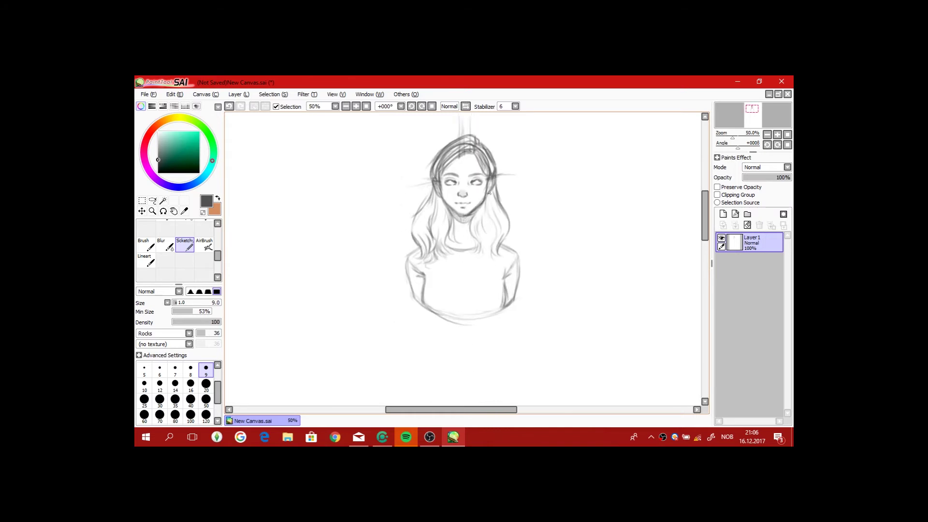
Erase the stray construction lines above the head and beside the hair
{"action": "scroll", "coordinate": [487, 232], "scroll_direction": "up", "scroll_amount": 2}
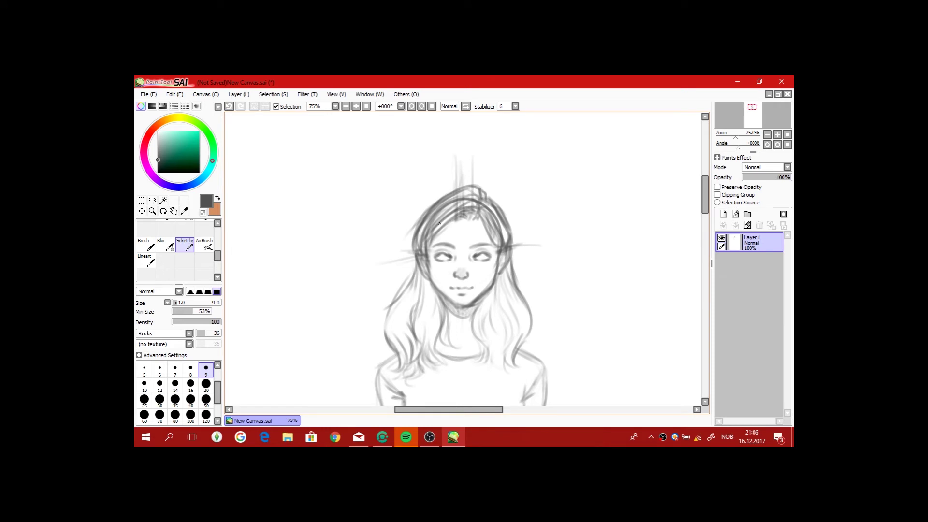
{"action": "key", "text": "e"}
{"action": "mouse_move", "coordinate": [440, 232]}
{"action": "left_mouse_down"}
{"action": "mouse_move", "coordinate": [448, 206]}
{"action": "mouse_move", "coordinate": [475, 197]}
{"action": "mouse_move", "coordinate": [459, 159]}
{"action": "left_mouse_up"}
{"action": "mouse_move", "coordinate": [408, 209]}
{"action": "left_mouse_down"}
{"action": "mouse_move", "coordinate": [410, 254]}
{"action": "mouse_move", "coordinate": [422, 212]}
{"action": "mouse_move", "coordinate": [472, 194]}
{"action": "mouse_move", "coordinate": [460, 209]}
{"action": "mouse_move", "coordinate": [487, 208]}
{"action": "mouse_move", "coordinate": [496, 232]}
{"action": "mouse_move", "coordinate": [462, 213]}
{"action": "mouse_move", "coordinate": [475, 218]}
{"action": "mouse_move", "coordinate": [470, 208]}
{"action": "mouse_move", "coordinate": [423, 244]}
{"action": "mouse_move", "coordinate": [471, 199]}
{"action": "mouse_move", "coordinate": [419, 237]}
{"action": "left_mouse_up"}
{"action": "key", "text": "e"}
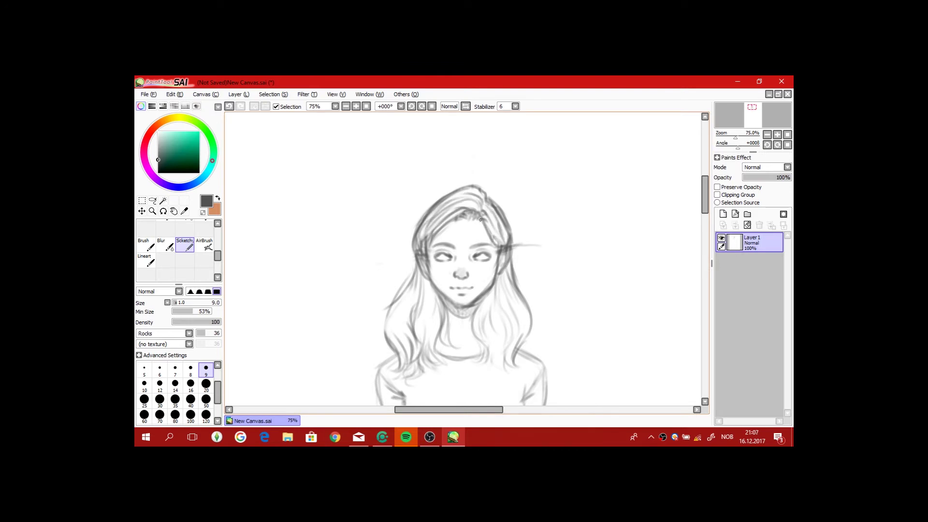
{"action": "left_click_drag", "start_coordinate": [487, 280], "coordinate": [481, 227]}
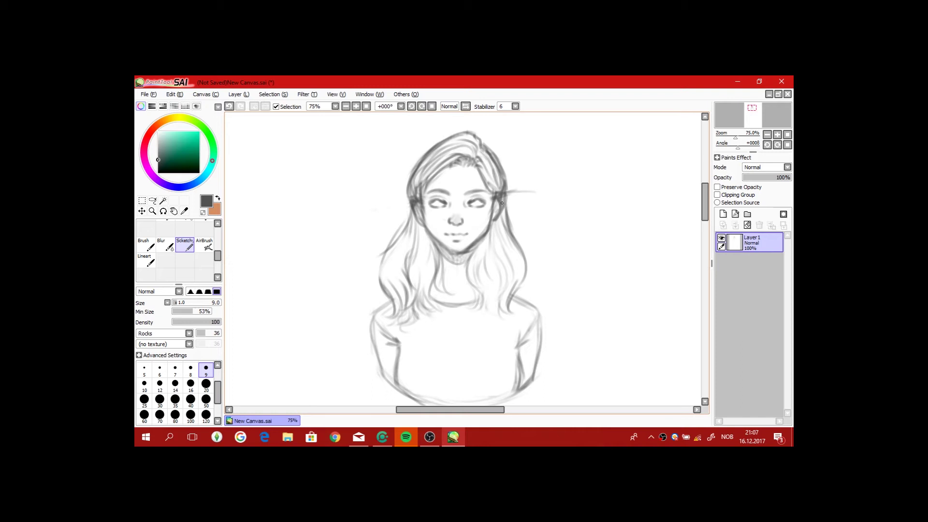
Add a layer beneath the sketch layer for colour and set the sketch layer's blending mode to Multiply
{"action": "left_click", "coordinate": [724, 214]}
{"action": "left_click_drag", "start_coordinate": [752, 263], "coordinate": [751, 240]}
{"action": "left_click", "coordinate": [766, 167]}
{"action": "left_click", "coordinate": [756, 180]}
{"action": "left_click", "coordinate": [752, 264]}
Paint the face, ears, neck and neckline flat in an orange-tan skin colour with the Brush on the lower layer
{"action": "left_click", "coordinate": [146, 245]}
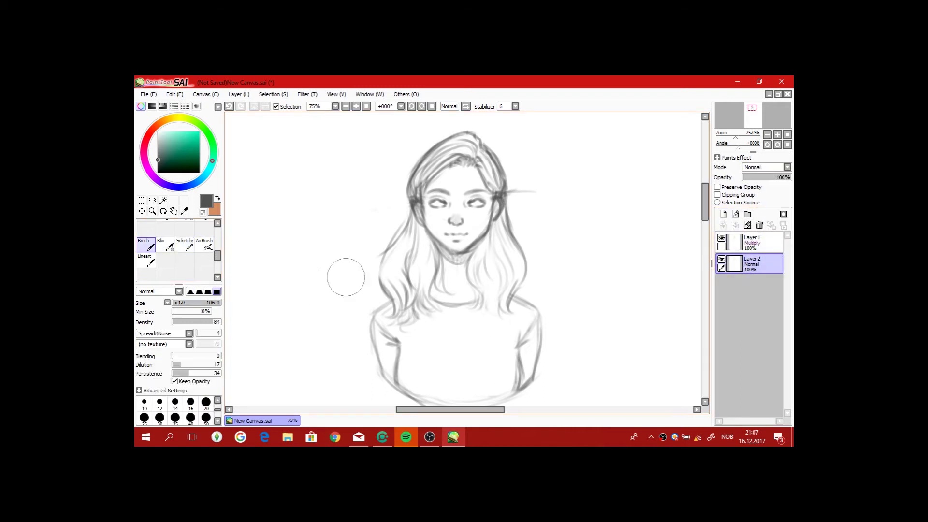
{"action": "left_click", "coordinate": [218, 198]}
{"action": "mouse_move", "coordinate": [466, 215]}
{"action": "left_mouse_down"}
{"action": "mouse_move", "coordinate": [458, 233]}
{"action": "mouse_move", "coordinate": [441, 193]}
{"action": "left_mouse_up"}
{"action": "mouse_move", "coordinate": [467, 237]}
{"action": "left_mouse_down"}
{"action": "mouse_move", "coordinate": [460, 290]}
{"action": "mouse_move", "coordinate": [435, 227]}
{"action": "left_mouse_up"}
{"action": "left_click_drag", "start_coordinate": [425, 193], "coordinate": [479, 159]}
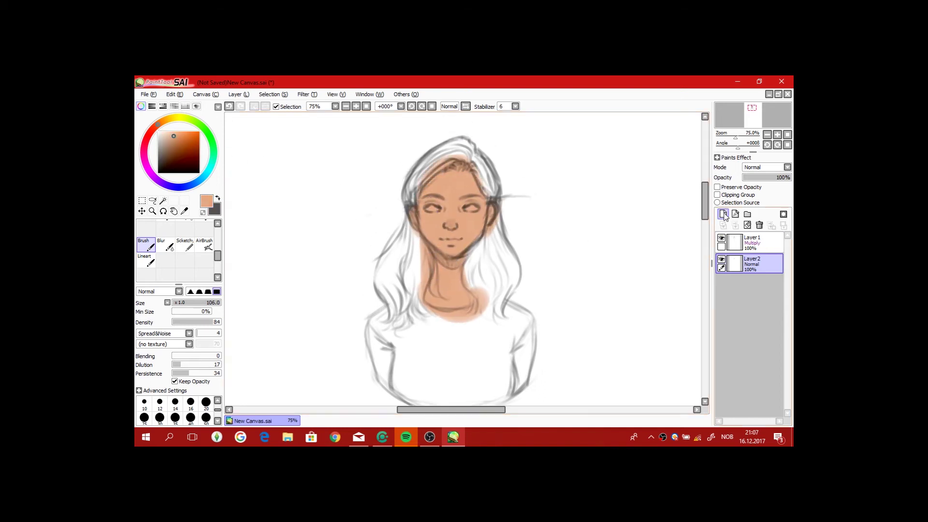
Group the skin layer with a new layer in a folder and paint the hair pale blonde on it at brush size 50
{"action": "left_click", "coordinate": [723, 214]}
{"action": "left_click", "coordinate": [759, 289]}
{"action": "left_click", "coordinate": [165, 120]}
{"action": "left_click", "coordinate": [170, 137]}
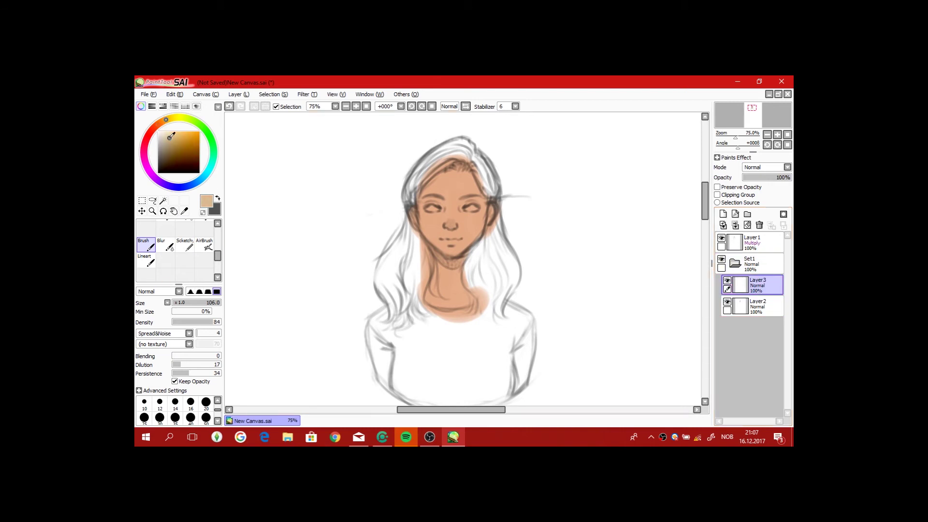
{"action": "left_click", "coordinate": [170, 119]}
{"action": "left_click", "coordinate": [206, 416]}
{"action": "mouse_move", "coordinate": [479, 160]}
{"action": "left_mouse_down"}
{"action": "mouse_move", "coordinate": [494, 197]}
{"action": "mouse_move", "coordinate": [462, 148]}
{"action": "mouse_move", "coordinate": [425, 164]}
{"action": "mouse_move", "coordinate": [404, 202]}
{"action": "mouse_move", "coordinate": [419, 183]}
{"action": "left_mouse_up"}
{"action": "mouse_move", "coordinate": [471, 213]}
{"action": "left_mouse_down"}
{"action": "mouse_move", "coordinate": [478, 252]}
{"action": "mouse_move", "coordinate": [490, 145]}
{"action": "mouse_move", "coordinate": [504, 230]}
{"action": "mouse_move", "coordinate": [471, 283]}
{"action": "mouse_move", "coordinate": [483, 257]}
{"action": "left_mouse_up"}
{"action": "mouse_move", "coordinate": [394, 218]}
{"action": "left_mouse_down"}
{"action": "mouse_move", "coordinate": [404, 201]}
{"action": "mouse_move", "coordinate": [443, 257]}
{"action": "mouse_move", "coordinate": [410, 260]}
{"action": "mouse_move", "coordinate": [407, 211]}
{"action": "mouse_move", "coordinate": [382, 246]}
{"action": "mouse_move", "coordinate": [411, 203]}
{"action": "left_mouse_up"}
{"action": "mouse_move", "coordinate": [469, 260]}
{"action": "left_mouse_down"}
{"action": "mouse_move", "coordinate": [460, 225]}
{"action": "mouse_move", "coordinate": [484, 223]}
{"action": "left_mouse_up"}
{"action": "left_click_drag", "start_coordinate": [406, 160], "coordinate": [416, 199]}
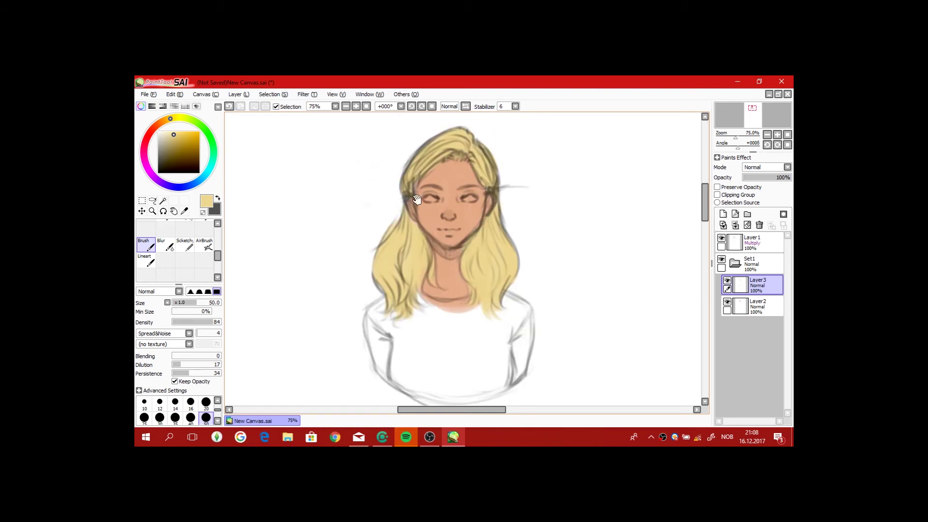
Add a layer between the hair and skin layers and fill in the sweater with a dark reddish brown
{"action": "scroll", "coordinate": [406, 216], "scroll_direction": "down", "scroll_amount": 2}
{"action": "left_click", "coordinate": [724, 214]}
{"action": "left_click_drag", "start_coordinate": [754, 285], "coordinate": [754, 309]}
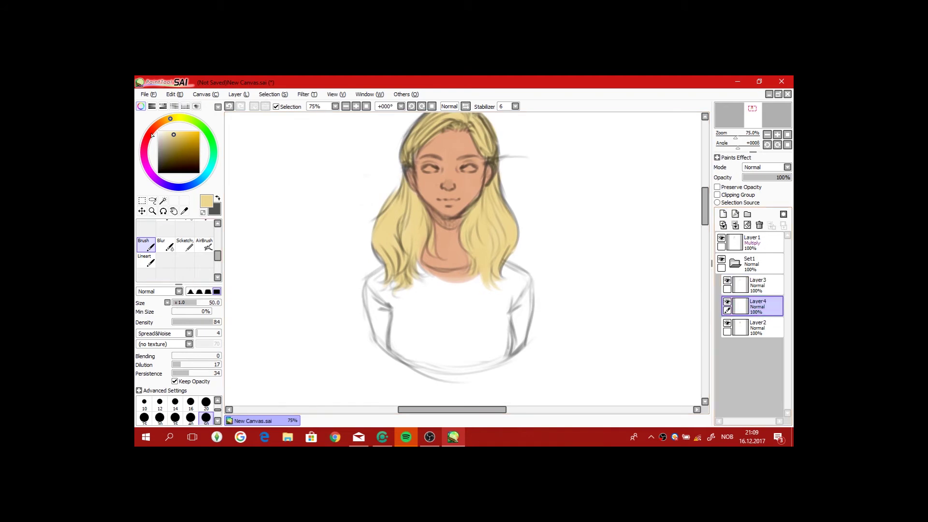
{"action": "left_click", "coordinate": [151, 131]}
{"action": "left_click", "coordinate": [169, 153]}
{"action": "mouse_move", "coordinate": [421, 320]}
{"action": "left_mouse_down"}
{"action": "mouse_move", "coordinate": [392, 307]}
{"action": "mouse_move", "coordinate": [396, 280]}
{"action": "mouse_move", "coordinate": [446, 286]}
{"action": "mouse_move", "coordinate": [435, 292]}
{"action": "mouse_move", "coordinate": [471, 319]}
{"action": "mouse_move", "coordinate": [409, 286]}
{"action": "mouse_move", "coordinate": [401, 303]}
{"action": "mouse_move", "coordinate": [400, 272]}
{"action": "mouse_move", "coordinate": [381, 276]}
{"action": "mouse_move", "coordinate": [373, 289]}
{"action": "mouse_move", "coordinate": [388, 345]}
{"action": "mouse_move", "coordinate": [448, 355]}
{"action": "mouse_move", "coordinate": [522, 344]}
{"action": "mouse_move", "coordinate": [467, 369]}
{"action": "mouse_move", "coordinate": [519, 312]}
{"action": "mouse_move", "coordinate": [519, 273]}
{"action": "mouse_move", "coordinate": [521, 321]}
{"action": "mouse_move", "coordinate": [504, 355]}
{"action": "mouse_move", "coordinate": [456, 360]}
{"action": "mouse_move", "coordinate": [491, 338]}
{"action": "mouse_move", "coordinate": [477, 279]}
{"action": "mouse_move", "coordinate": [491, 263]}
{"action": "mouse_move", "coordinate": [520, 285]}
{"action": "mouse_move", "coordinate": [518, 326]}
{"action": "left_mouse_up"}
Touch up the blonde hair on the hair layer using the colour sampled from the hair
{"action": "key", "text": "bracketleft"}
{"action": "key", "text": "bracketleft"}
{"action": "key", "text": "bracketleft"}
{"action": "left_click", "coordinate": [758, 283]}
{"action": "left_click", "coordinate": [484, 234], "text": "alt"}
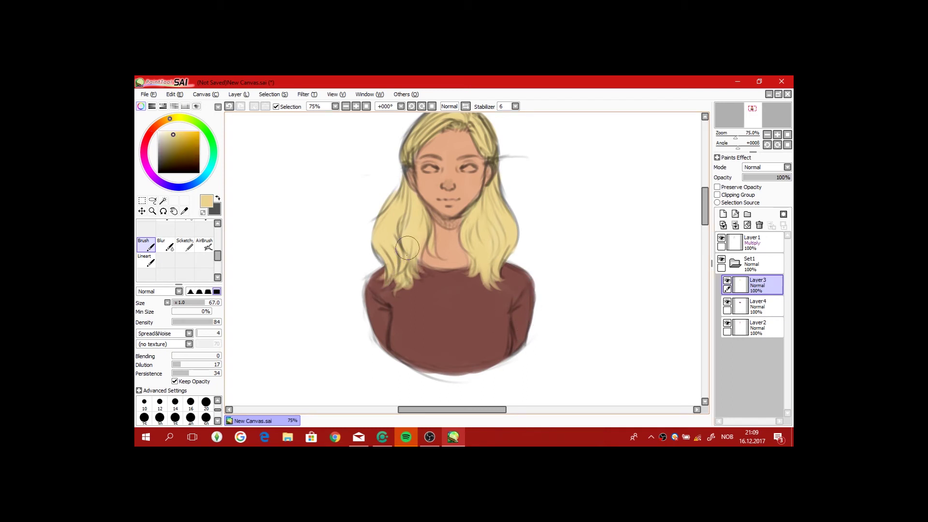
{"action": "left_click_drag", "start_coordinate": [486, 252], "coordinate": [490, 279]}
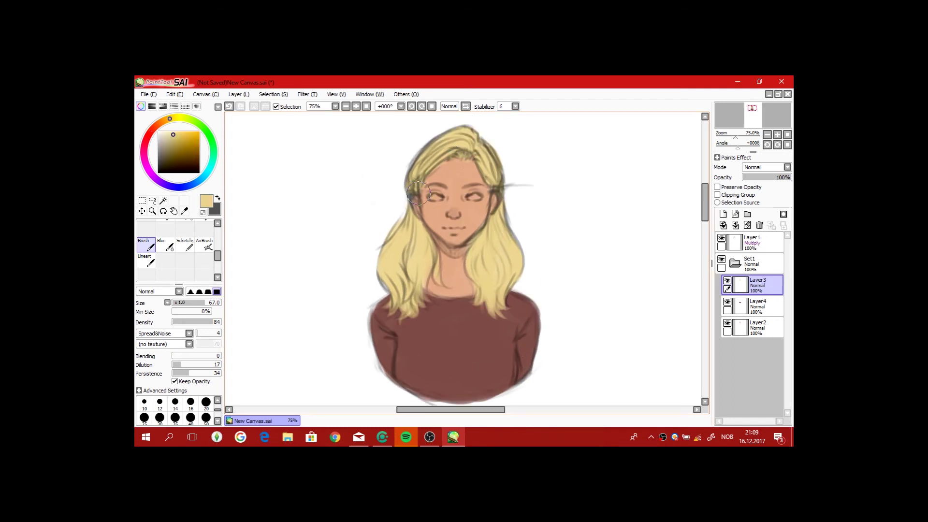
Add a clipped layer set to Multiply above the colour folder and ready the AirBrush in a muted purple
{"action": "left_click", "coordinate": [723, 214]}
{"action": "left_click", "coordinate": [204, 244]}
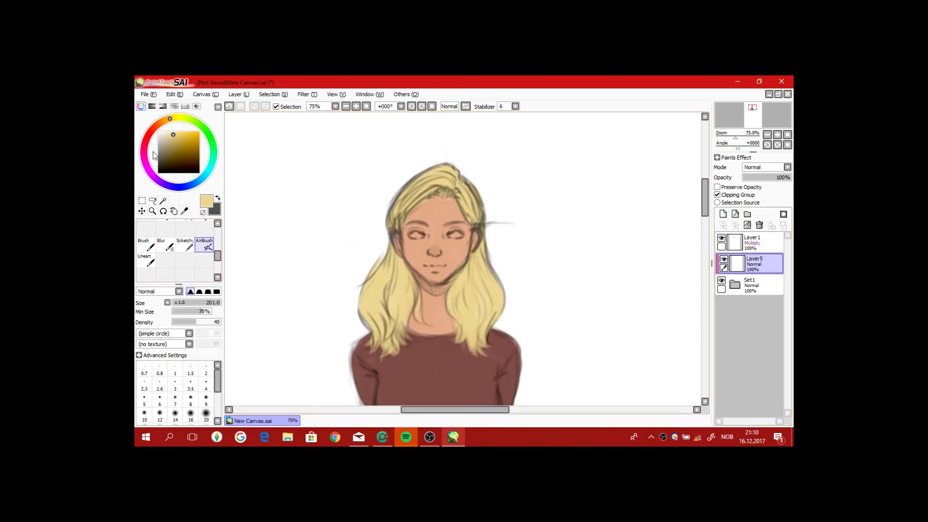
{"action": "left_click", "coordinate": [146, 165]}
{"action": "left_click", "coordinate": [766, 167]}
{"action": "left_click", "coordinate": [757, 182]}
{"action": "left_click", "coordinate": [173, 149]}
Airbrush soft purple shadows around the face, on the neck and on the hair beside the jaw
{"action": "mouse_move", "coordinate": [435, 241]}
{"action": "left_mouse_down"}
{"action": "mouse_move", "coordinate": [461, 199]}
{"action": "mouse_move", "coordinate": [504, 216]}
{"action": "mouse_move", "coordinate": [454, 266]}
{"action": "mouse_move", "coordinate": [493, 162]}
{"action": "left_mouse_up"}
{"action": "mouse_move", "coordinate": [428, 193]}
{"action": "left_mouse_down"}
{"action": "mouse_move", "coordinate": [491, 167]}
{"action": "mouse_move", "coordinate": [489, 138]}
{"action": "left_mouse_up"}
{"action": "left_click_drag", "start_coordinate": [459, 235], "coordinate": [458, 190]}
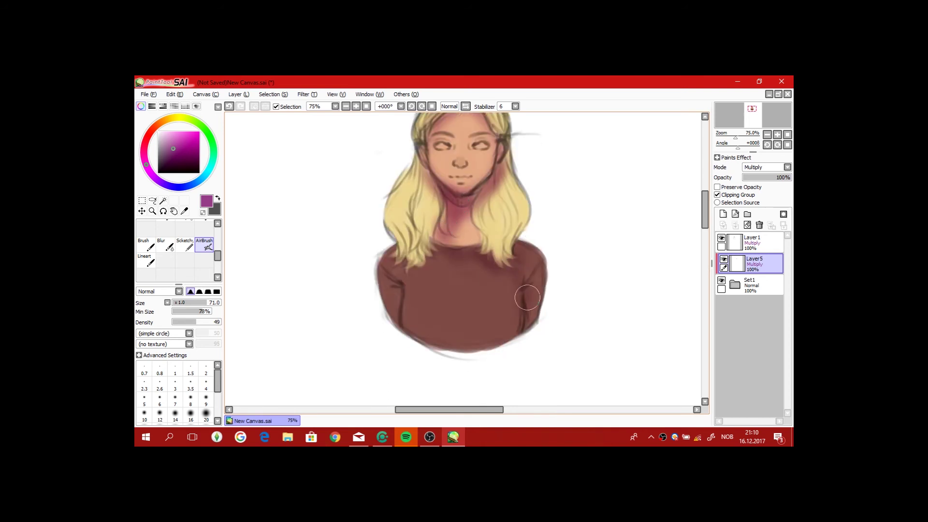
Airbrush purple shading onto the sleeves and across the lower part of the sweater with a larger brush
{"action": "mouse_move", "coordinate": [474, 337]}
{"action": "left_mouse_down"}
{"action": "mouse_move", "coordinate": [441, 335]}
{"action": "mouse_move", "coordinate": [407, 309]}
{"action": "left_mouse_up"}
{"action": "key", "text": "bracketright"}
{"action": "key", "text": "bracketright"}
{"action": "key", "text": "bracketright"}
{"action": "key", "text": "bracketright"}
{"action": "key", "text": "bracketright"}
{"action": "mouse_move", "coordinate": [539, 332]}
{"action": "left_mouse_down"}
{"action": "mouse_move", "coordinate": [474, 315]}
{"action": "mouse_move", "coordinate": [491, 368]}
{"action": "left_mouse_up"}
Deepen the purple shading around the eyes, nose, forehead and hair parting with a smaller airbrush
{"action": "key", "text": "bracketleft"}
{"action": "key", "text": "bracketleft"}
{"action": "key", "text": "bracketleft"}
{"action": "key", "text": "bracketleft"}
{"action": "key", "text": "bracketleft"}
{"action": "key", "text": "bracketleft"}
{"action": "key", "text": "bracketleft"}
{"action": "key", "text": "bracketleft"}
{"action": "left_click_drag", "start_coordinate": [503, 198], "coordinate": [508, 232]}
{"action": "mouse_move", "coordinate": [483, 159]}
{"action": "left_mouse_down"}
{"action": "mouse_move", "coordinate": [464, 203]}
{"action": "mouse_move", "coordinate": [476, 221]}
{"action": "mouse_move", "coordinate": [479, 211]}
{"action": "mouse_move", "coordinate": [472, 216]}
{"action": "mouse_move", "coordinate": [484, 240]}
{"action": "mouse_move", "coordinate": [503, 210]}
{"action": "left_mouse_up"}
{"action": "scroll", "coordinate": [484, 240], "scroll_direction": "down", "scroll_amount": 1}
{"action": "scroll", "coordinate": [525, 253], "scroll_direction": "up", "scroll_amount": 2}
{"action": "key", "text": "bracketleft"}
{"action": "key", "text": "bracketleft"}
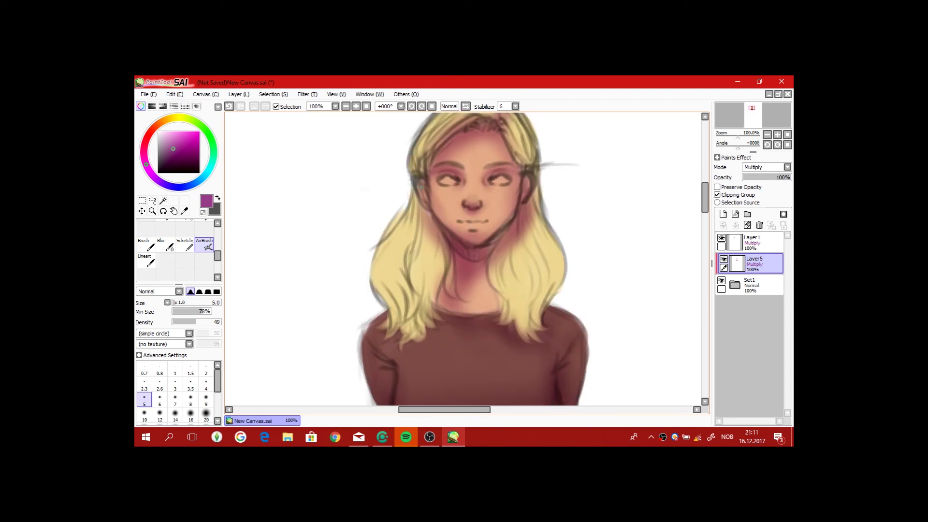
{"action": "left_click_drag", "start_coordinate": [479, 130], "coordinate": [482, 152]}
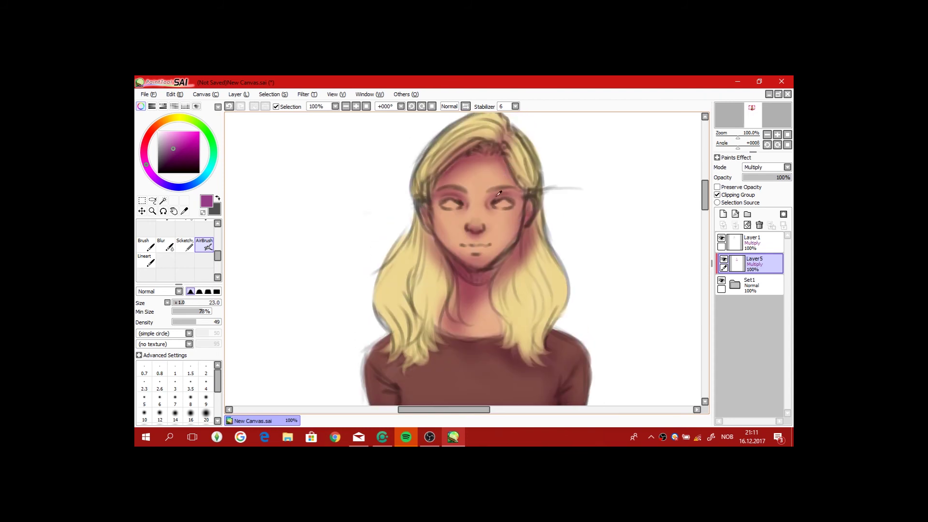
Sample a muted red from the face and tint the lips with the airbrush at size 23
{"action": "scroll", "coordinate": [499, 194], "scroll_direction": "down", "scroll_amount": 1}
{"action": "left_click", "coordinate": [479, 238], "text": "alt"}
{"action": "left_click_drag", "start_coordinate": [462, 226], "coordinate": [477, 224]}
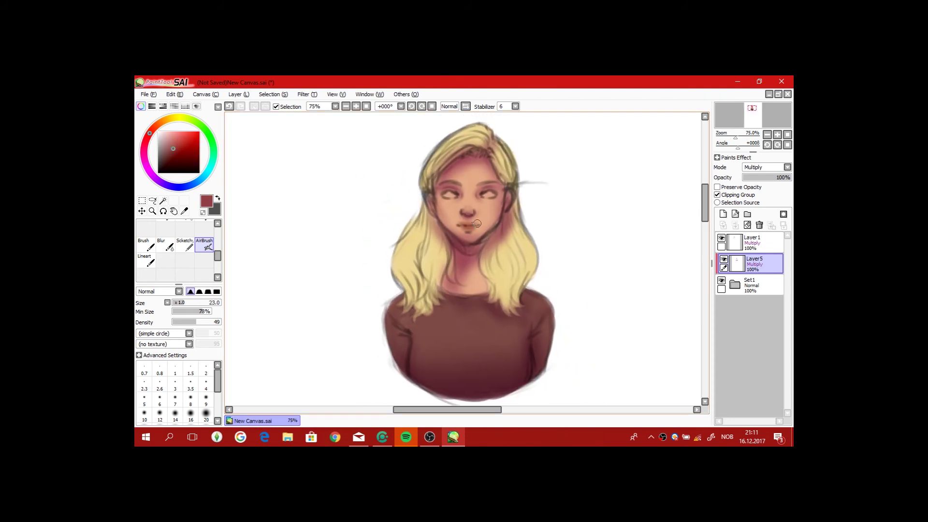
{"action": "mouse_move", "coordinate": [461, 193]}
{"action": "left_mouse_down"}
{"action": "mouse_move", "coordinate": [462, 168]}
{"action": "mouse_move", "coordinate": [629, 265]}
{"action": "left_mouse_up"}
Add a clipped layer set to Overlay and airbrush a warm red glow onto the face
{"action": "left_click", "coordinate": [723, 214]}
{"action": "left_click", "coordinate": [766, 167]}
{"action": "left_click", "coordinate": [760, 197]}
{"action": "left_click_drag", "start_coordinate": [467, 172], "coordinate": [477, 217]}
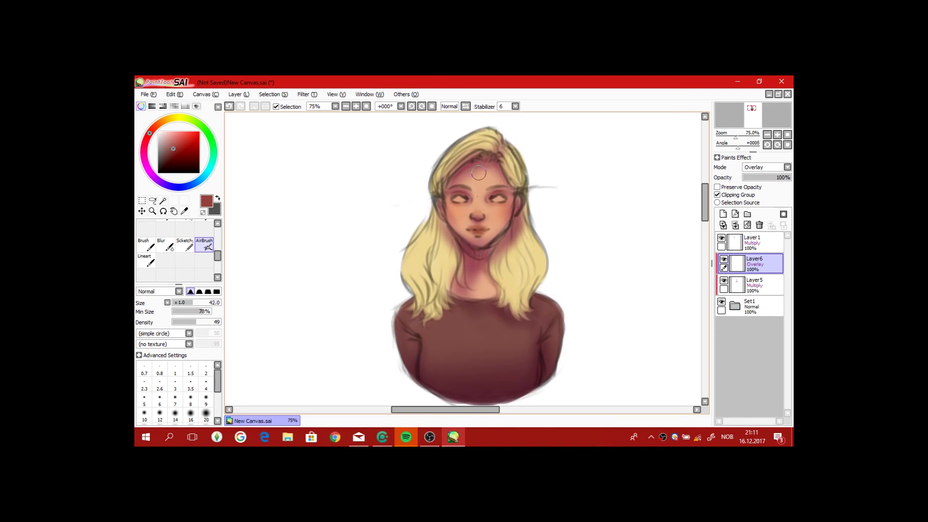
{"action": "mouse_move", "coordinate": [453, 290]}
{"action": "left_mouse_down"}
{"action": "mouse_move", "coordinate": [444, 214]}
{"action": "mouse_move", "coordinate": [484, 278]}
{"action": "mouse_move", "coordinate": [503, 278]}
{"action": "left_mouse_up"}
{"action": "left_click_drag", "start_coordinate": [562, 208], "coordinate": [538, 269]}
Intensify the red of the lips on the Overlay layer
{"action": "scroll", "coordinate": [537, 261], "scroll_direction": "down", "scroll_amount": 2}
{"action": "scroll", "coordinate": [534, 248], "scroll_direction": "up", "scroll_amount": 3}
{"action": "left_click_drag", "start_coordinate": [483, 242], "coordinate": [464, 242]}
{"action": "left_click_drag", "start_coordinate": [452, 245], "coordinate": [465, 246]}
{"action": "scroll", "coordinate": [512, 246], "scroll_direction": "down", "scroll_amount": 1}
Add a layer at the top of the colour folder and paint the eye whites in off-white with the Brush
{"action": "left_click", "coordinate": [735, 305]}
{"action": "left_click", "coordinate": [756, 328]}
{"action": "left_click", "coordinate": [167, 119]}
{"action": "left_click", "coordinate": [162, 134]}
{"action": "left_click", "coordinate": [145, 245]}
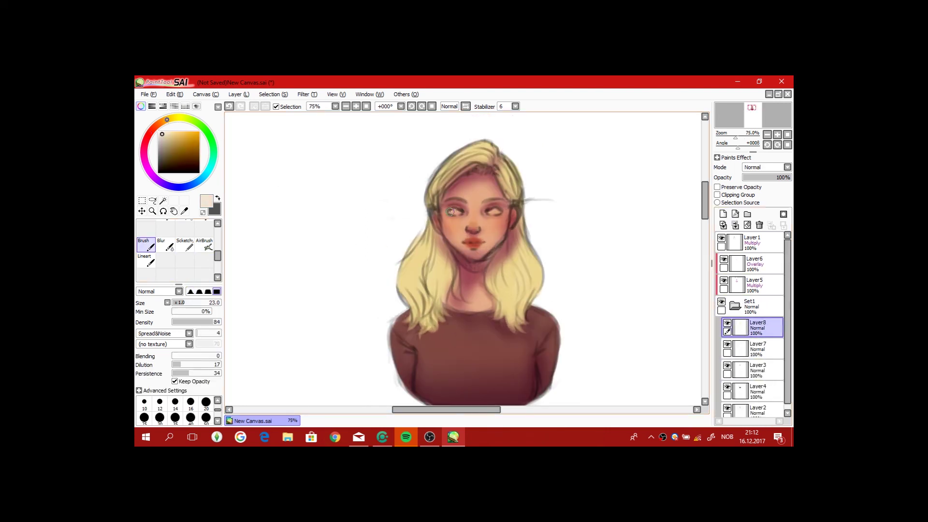
{"action": "scroll", "coordinate": [502, 241], "scroll_direction": "up", "scroll_amount": 2}
Paint both irises in a greyish blue
{"action": "left_click", "coordinate": [200, 180]}
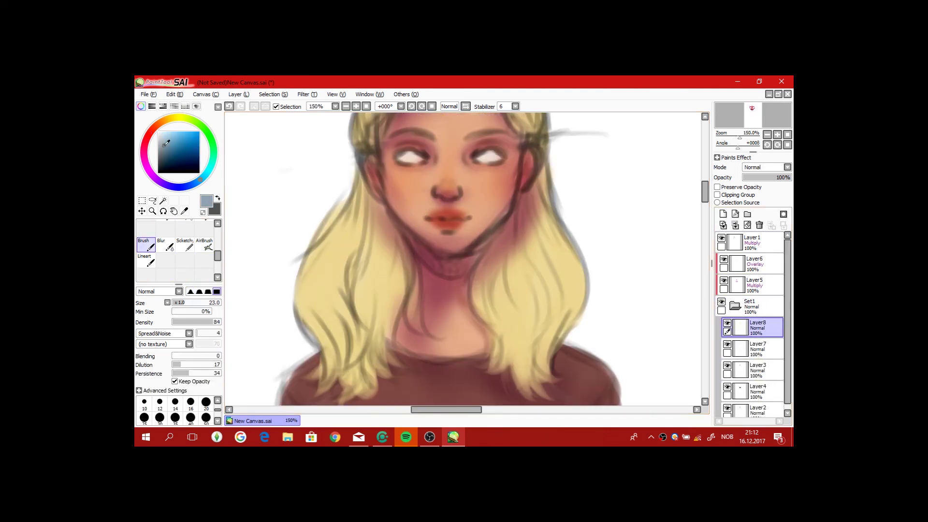
{"action": "left_click", "coordinate": [164, 154]}
{"action": "left_click", "coordinate": [494, 178]}
{"action": "left_click", "coordinate": [416, 179]}
{"action": "scroll", "coordinate": [516, 263], "scroll_direction": "down", "scroll_amount": 3}
{"action": "scroll", "coordinate": [500, 269], "scroll_direction": "up", "scroll_amount": 2}
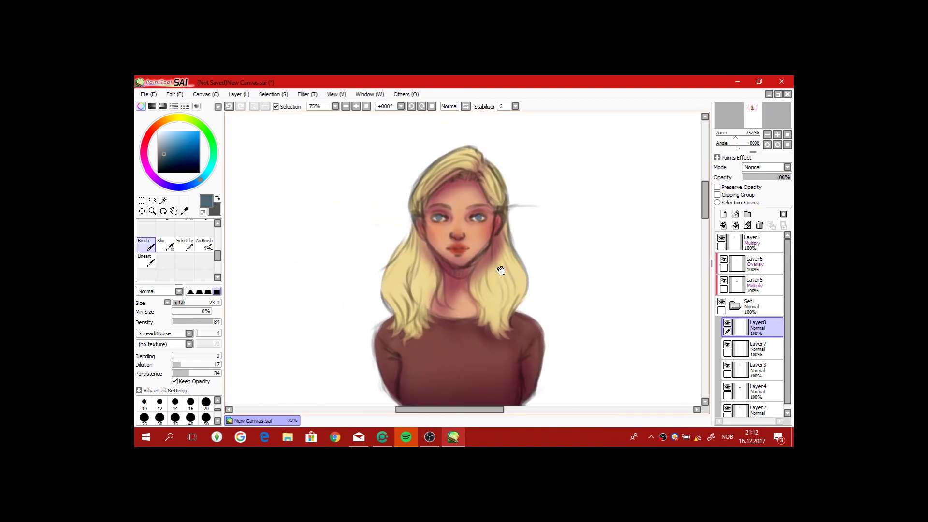
Collapse the colour folder, add two layers above the shading layers and clip the upper one
{"action": "scroll", "coordinate": [499, 270], "scroll_direction": "down", "scroll_amount": 1}
{"action": "left_click", "coordinate": [734, 305]}
{"action": "left_click", "coordinate": [723, 214]}
{"action": "left_click", "coordinate": [723, 214]}
{"action": "scroll", "coordinate": [459, 261], "scroll_direction": "up", "scroll_amount": 1}
{"action": "left_click", "coordinate": [717, 195]}
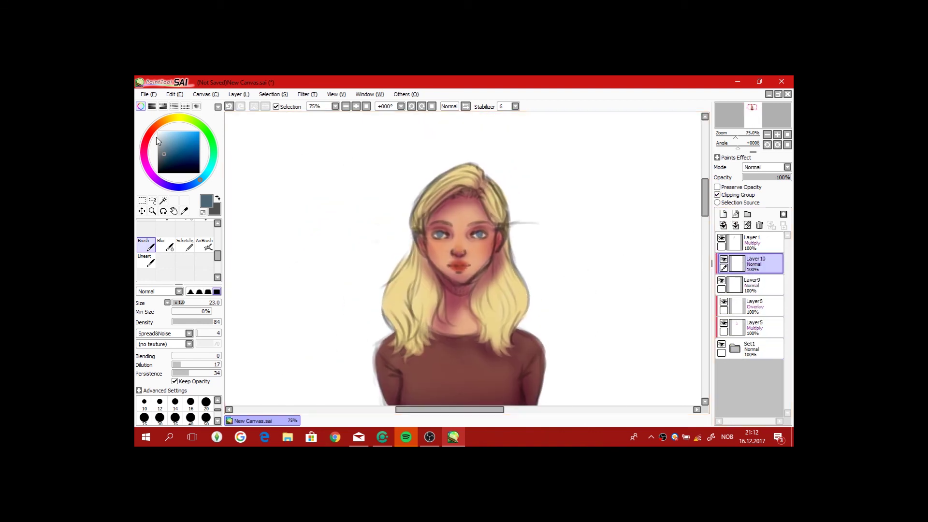
Choose a pale golden yellow and set the AirBrush to size 59 for highlights
{"action": "left_click", "coordinate": [174, 129]}
{"action": "left_click", "coordinate": [199, 132]}
{"action": "left_click", "coordinate": [170, 122]}
{"action": "left_click", "coordinate": [175, 135]}
{"action": "left_click", "coordinate": [204, 244]}
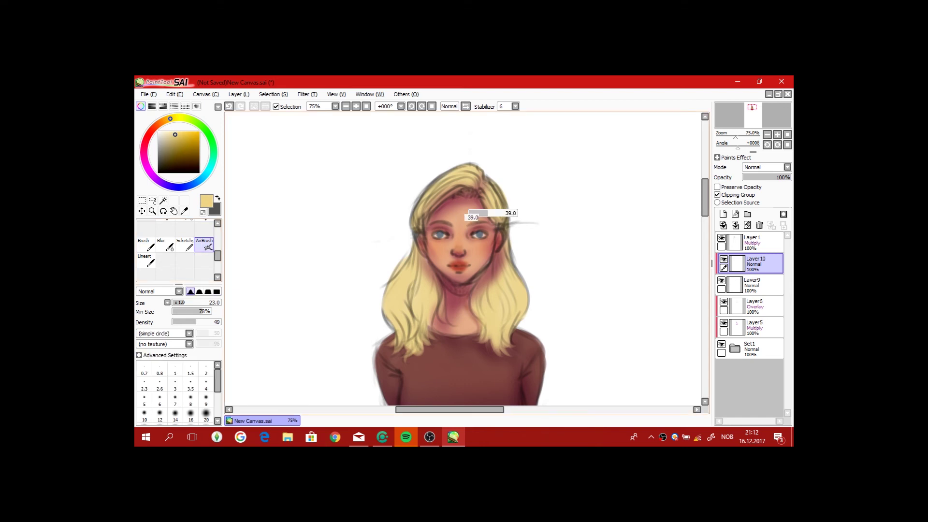
{"action": "left_click_drag", "start_coordinate": [695, 331], "coordinate": [685, 276]}
Remove the spare Layer9 from the layer stack and make Layer10 the active layer
{"action": "left_click", "coordinate": [735, 288]}
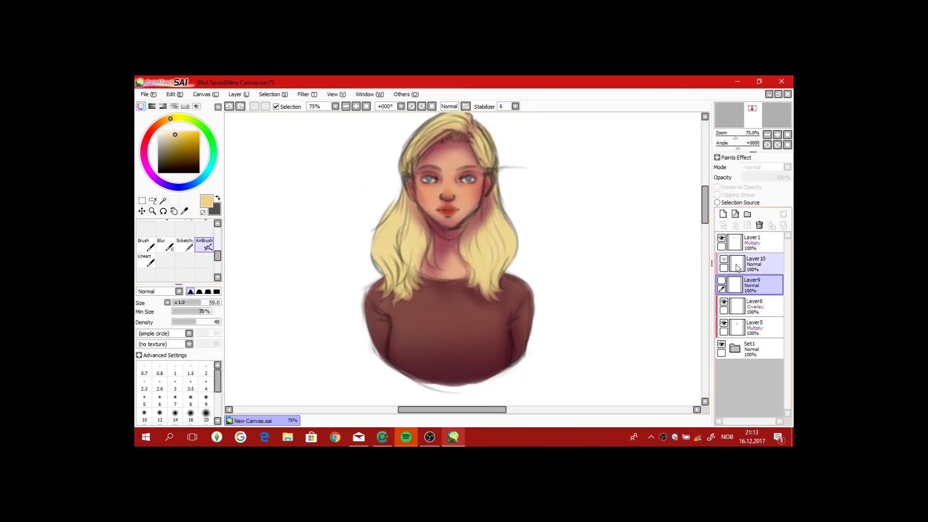
{"action": "left_click", "coordinate": [735, 225]}
{"action": "left_click", "coordinate": [757, 268]}
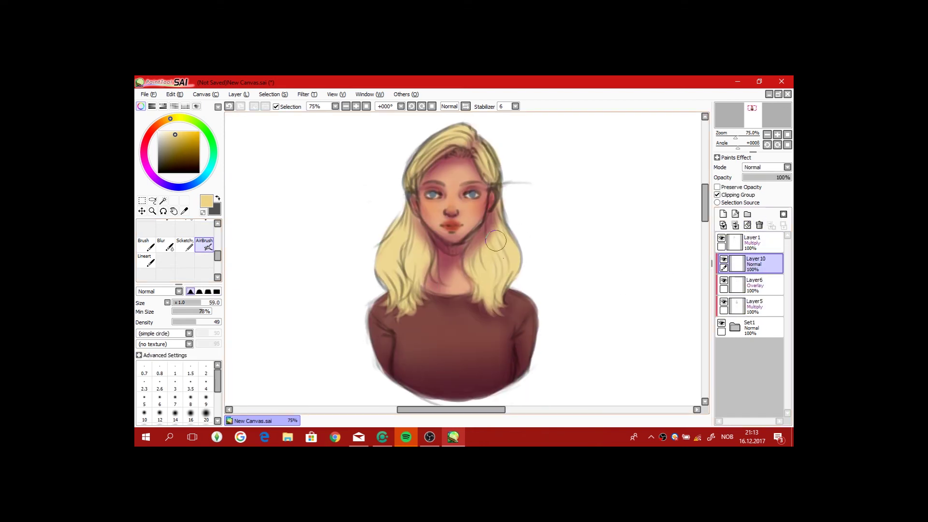
Set Layer10 to Luminosity and airbrush pale yellow highlights onto the hair, forehead and nose
{"action": "left_click", "coordinate": [766, 167]}
{"action": "left_click", "coordinate": [755, 203]}
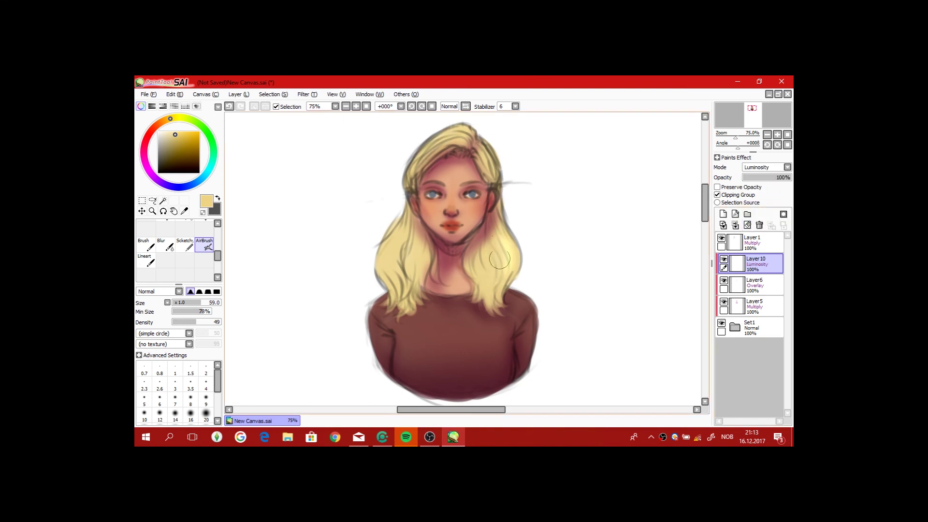
{"action": "key", "text": "ctrl+z"}
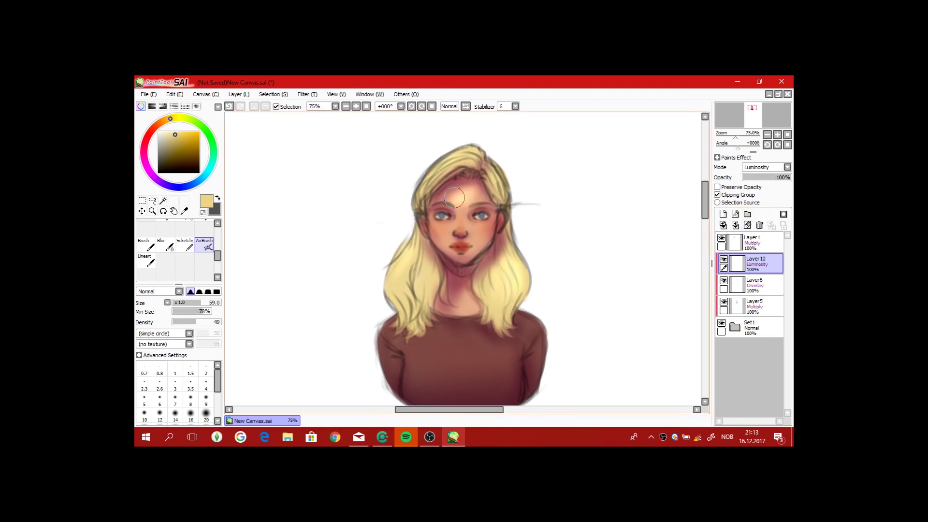
{"action": "left_click", "coordinate": [458, 203]}
{"action": "scroll", "coordinate": [439, 227], "scroll_direction": "up", "scroll_amount": 1}
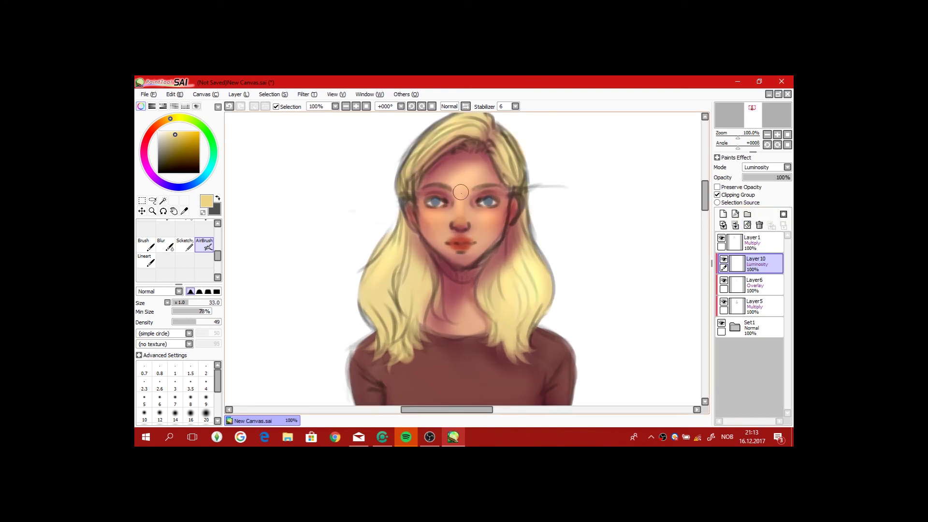
{"action": "mouse_move", "coordinate": [435, 244]}
{"action": "left_mouse_down"}
{"action": "mouse_move", "coordinate": [450, 252]}
{"action": "mouse_move", "coordinate": [448, 199]}
{"action": "left_mouse_up"}
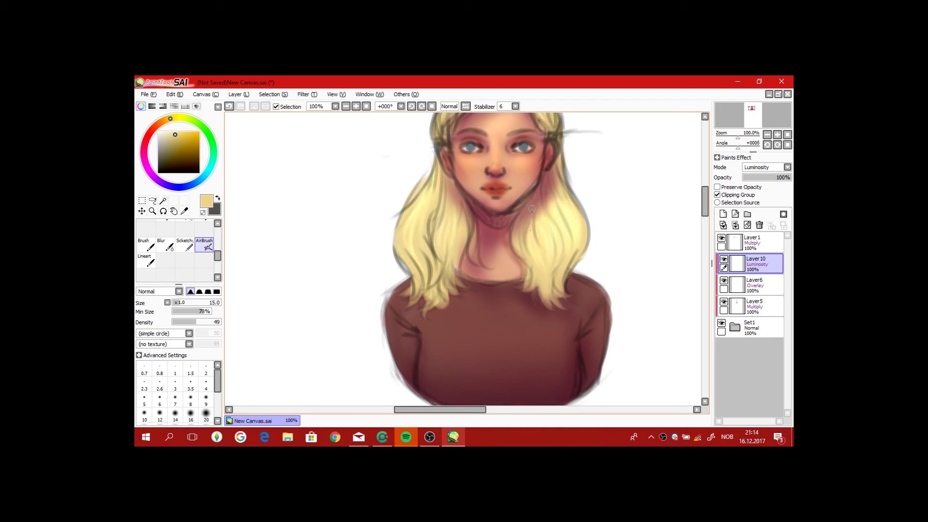
Brighten the neck and hair with more pale yellow highlights at brush size 32
{"action": "scroll", "coordinate": [531, 209], "scroll_direction": "down", "scroll_amount": 3}
{"action": "scroll", "coordinate": [522, 192], "scroll_direction": "up", "scroll_amount": 2}
{"action": "key", "text": "bracketright"}
{"action": "scroll", "coordinate": [515, 167], "scroll_direction": "up", "scroll_amount": 4}
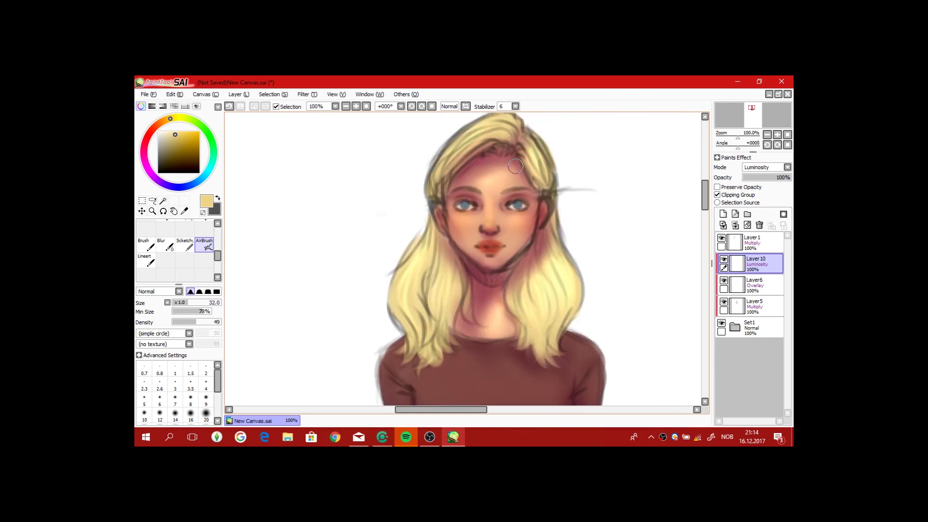
{"action": "scroll", "coordinate": [515, 166], "scroll_direction": "up", "scroll_amount": 2}
{"action": "scroll", "coordinate": [526, 297], "scroll_direction": "down", "scroll_amount": 5}
Enlarge the airbrush and add a broad soft highlight across the chest of the sweater
{"action": "key", "text": "bracketright"}
{"action": "key", "text": "bracketright"}
{"action": "key", "text": "bracketright"}
{"action": "key", "text": "bracketright"}
{"action": "mouse_move", "coordinate": [466, 305]}
{"action": "left_mouse_down"}
{"action": "mouse_move", "coordinate": [547, 287]}
{"action": "mouse_move", "coordinate": [443, 288]}
{"action": "left_mouse_up"}
Shrink the airbrush, adjust its colour to a light golden yellow and highlight the sweater's shoulders, sleeves and chest
{"action": "left_click", "coordinate": [443, 289], "text": "alt"}
{"action": "key", "text": "bracketleft"}
{"action": "key", "text": "bracketleft"}
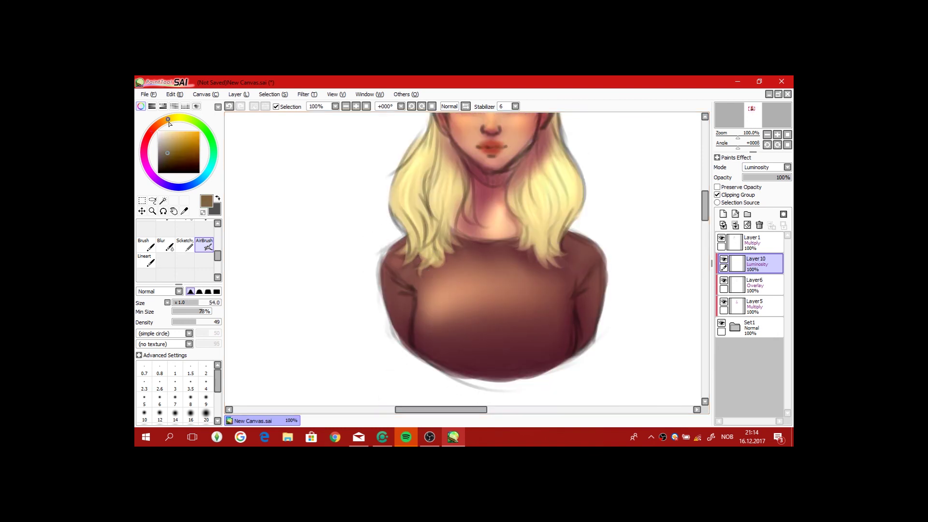
{"action": "left_click_drag", "start_coordinate": [399, 265], "coordinate": [404, 247]}
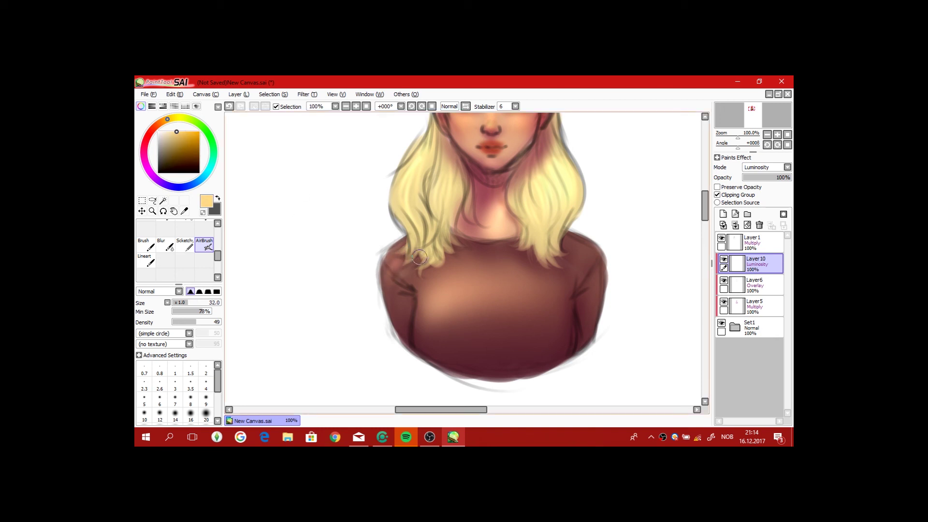
{"action": "mouse_move", "coordinate": [488, 295]}
{"action": "left_mouse_down"}
{"action": "mouse_move", "coordinate": [497, 297]}
{"action": "mouse_move", "coordinate": [487, 332]}
{"action": "left_mouse_up"}
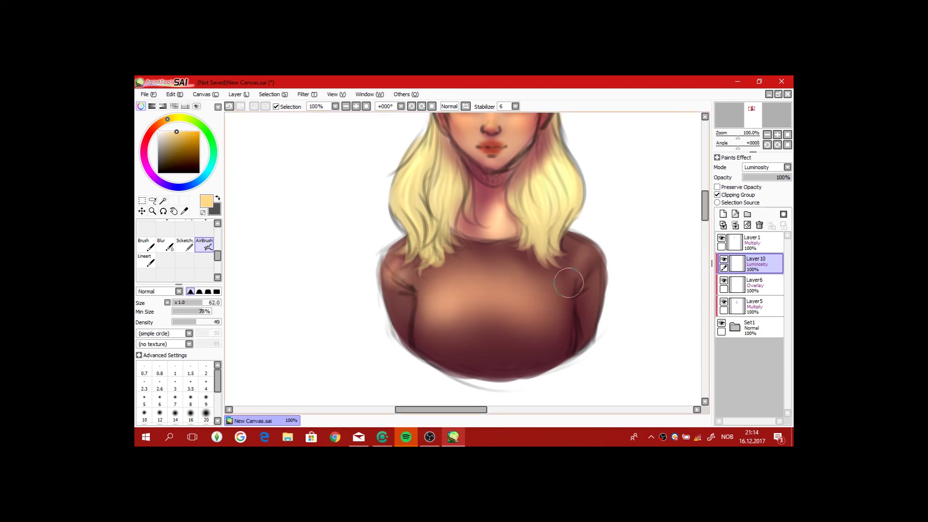
{"action": "scroll", "coordinate": [574, 216], "scroll_direction": "down", "scroll_amount": 2}
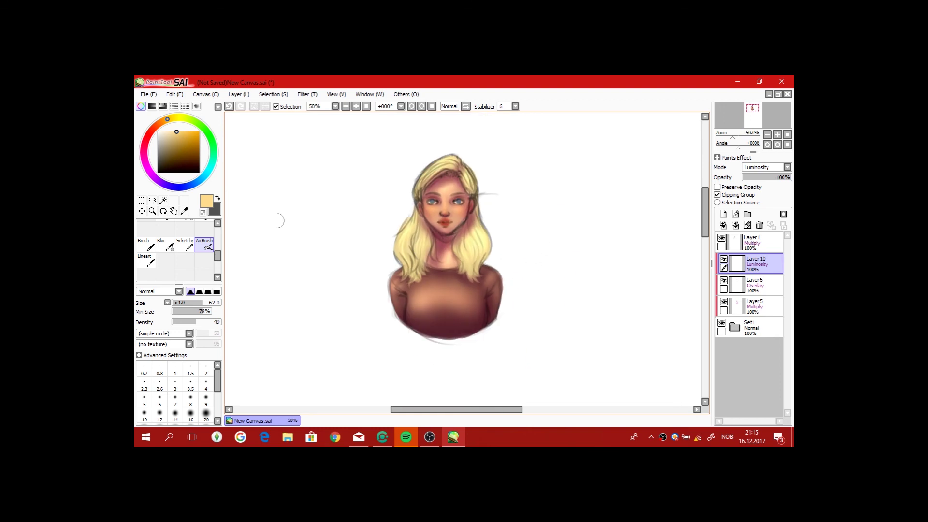
Save the canvas as a .sai file named Sketchy girl
{"action": "key", "text": "ctrl+s"}
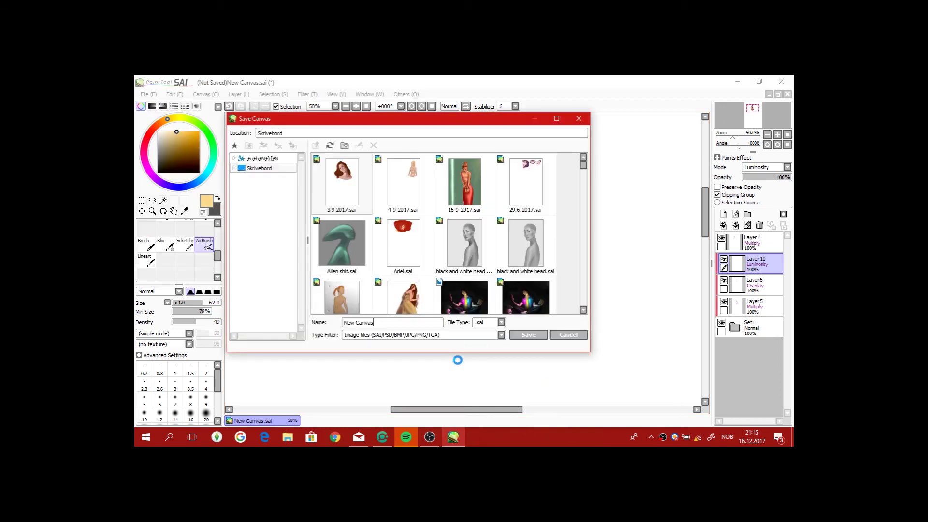
{"action": "type", "text": "Sketchy girl"}
{"action": "key", "text": "Return"}
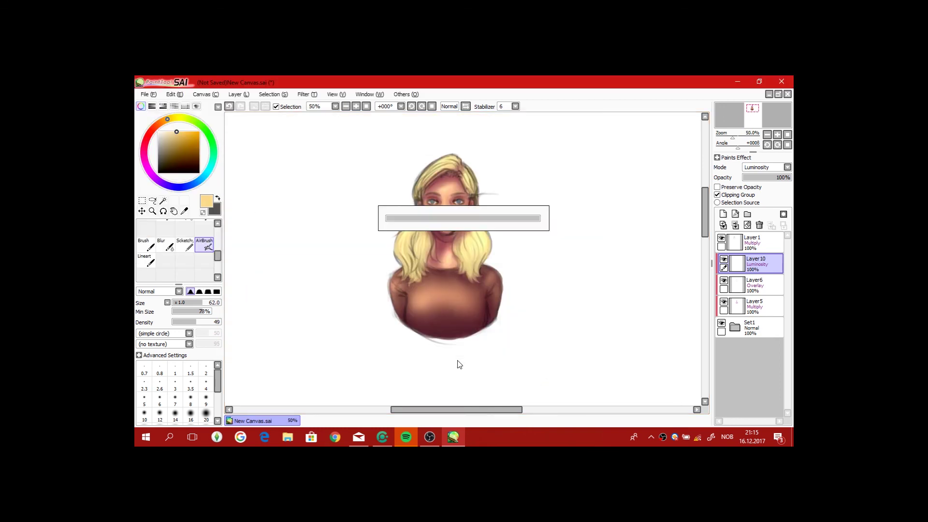
Add a new layer folder and move all the portrait's layers and the colour folder into it
{"action": "left_click", "coordinate": [747, 214]}
{"action": "left_click_drag", "start_coordinate": [752, 348], "coordinate": [759, 243]}
{"action": "left_click", "coordinate": [736, 242]}
{"action": "left_click", "coordinate": [735, 242]}
Turn on Preserve Opacity for the sketch layer and recolour its lines in a sampled dark reddish brown
{"action": "left_click", "coordinate": [759, 263]}
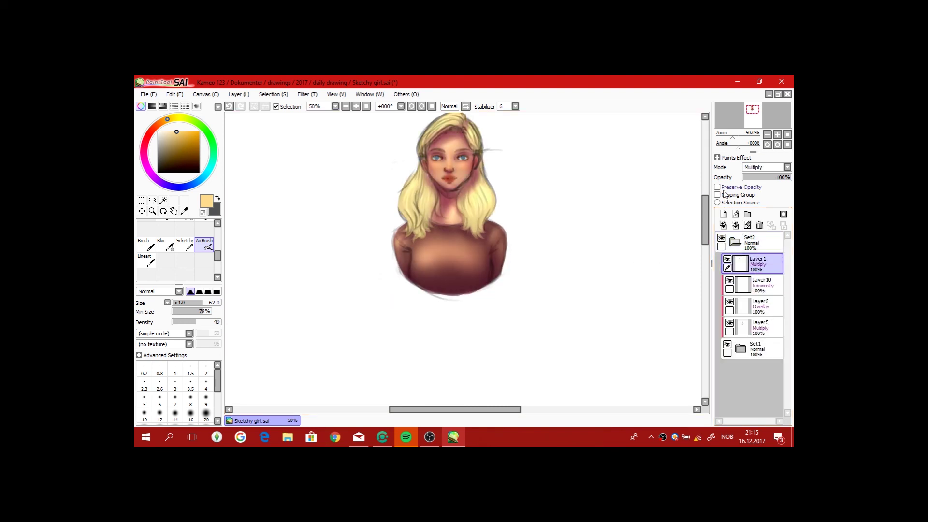
{"action": "scroll", "coordinate": [482, 241], "scroll_direction": "up", "scroll_amount": 2}
{"action": "left_click", "coordinate": [482, 290], "text": "alt"}
{"action": "left_click_drag", "start_coordinate": [482, 285], "coordinate": [532, 285]}
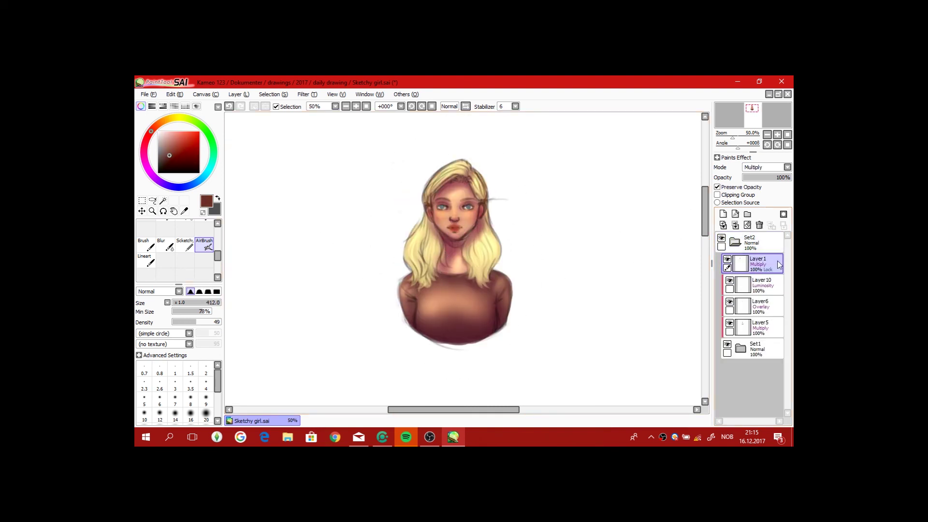
Add a second folder above the collapsed portrait folder and move the finished bust to the canvas's upper-left area
{"action": "left_click", "coordinate": [735, 242]}
{"action": "scroll", "coordinate": [610, 268], "scroll_direction": "up", "scroll_amount": 2}
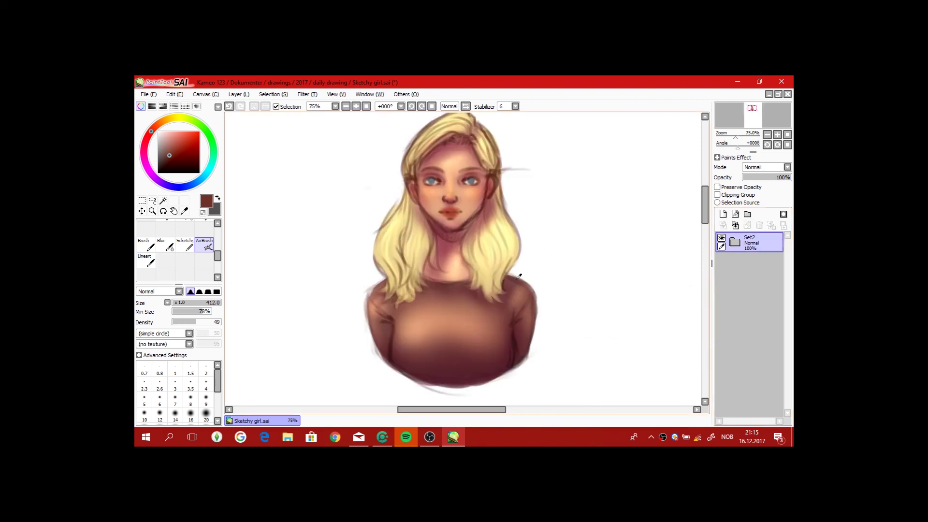
{"action": "scroll", "coordinate": [610, 267], "scroll_direction": "down", "scroll_amount": 4}
{"action": "left_click", "coordinate": [748, 214]}
{"action": "left_click", "coordinate": [766, 263]}
{"action": "scroll", "coordinate": [448, 272], "scroll_direction": "up", "scroll_amount": 3}
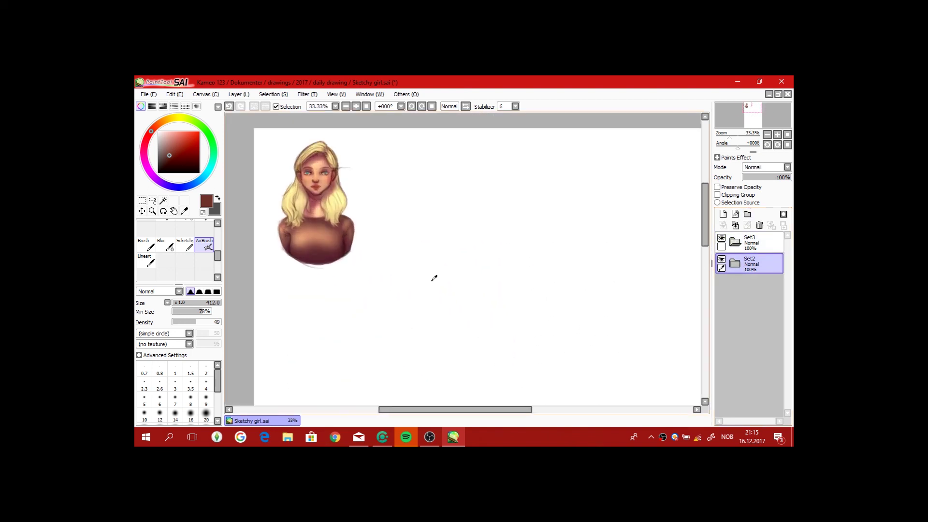